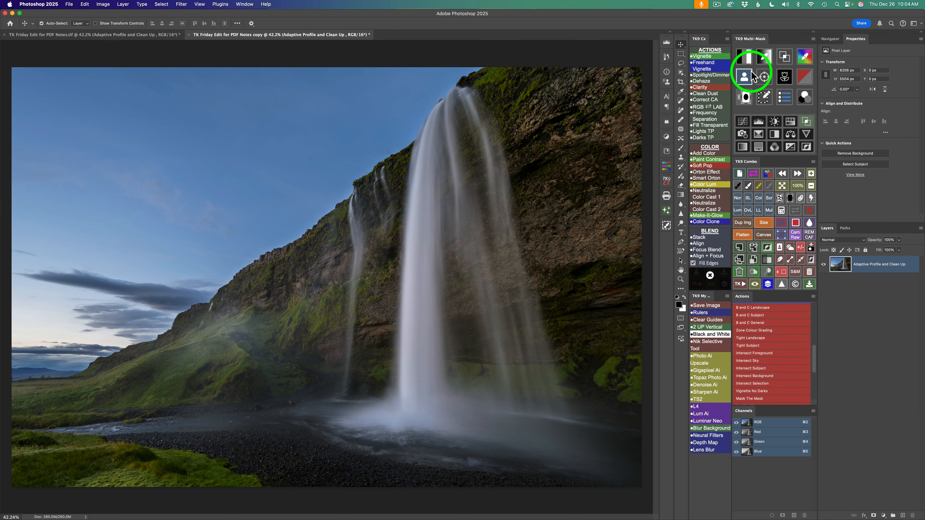
- Generate a midtones 3 luminosity mask and output it as the mask of a Color Grading layer
click(744, 58)
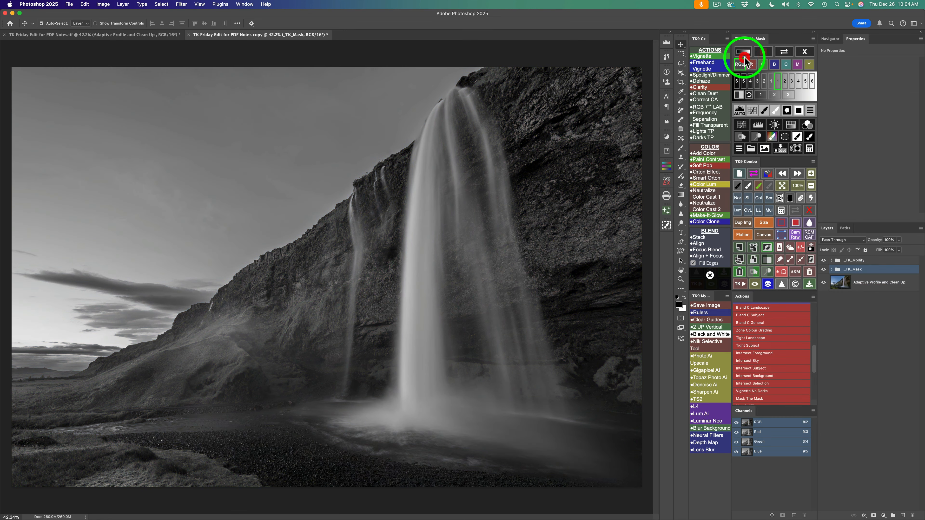
click(788, 95)
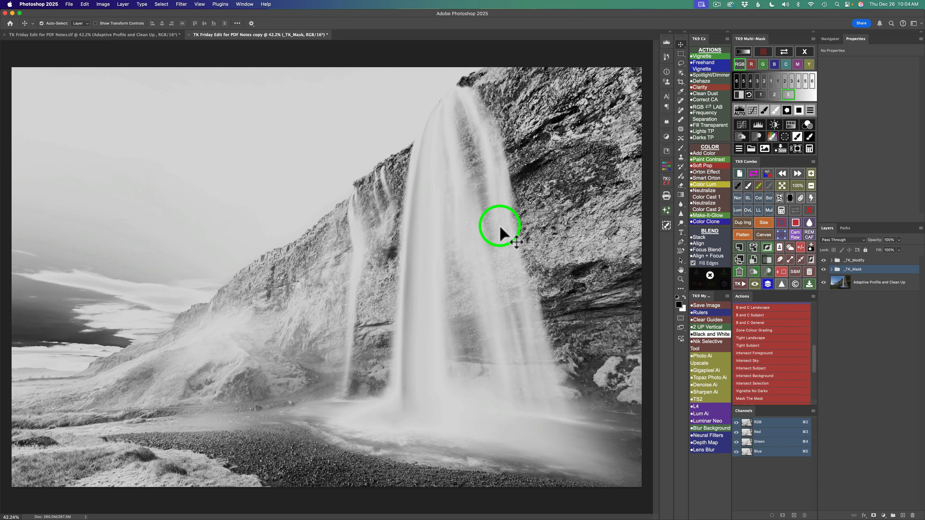
click(806, 126)
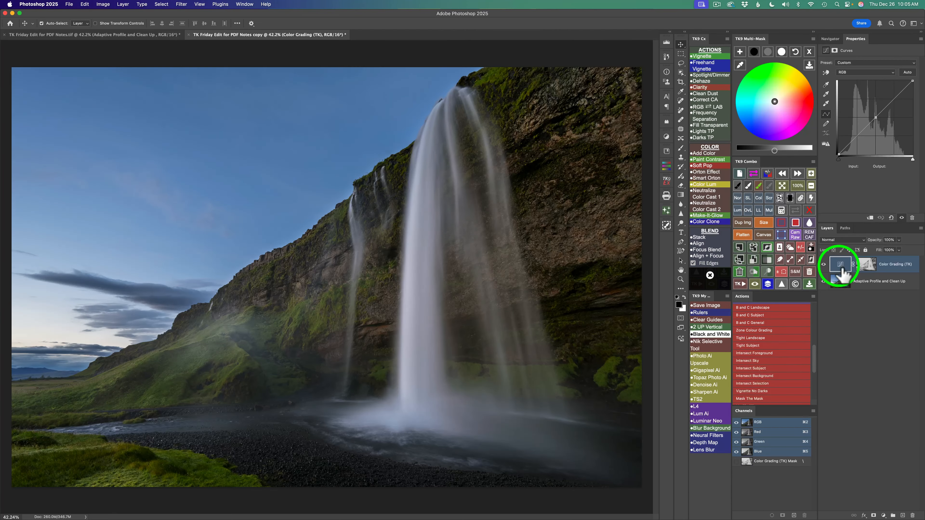
- Duplicate the Color Grading layer with its mask and generate Sky and Foreground channels from the image
click(753, 260)
click(849, 265)
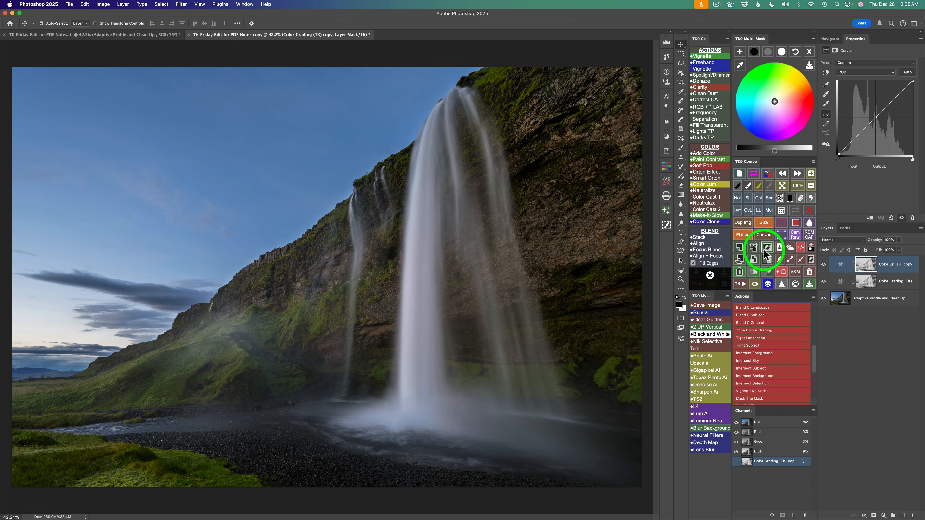
click(789, 248)
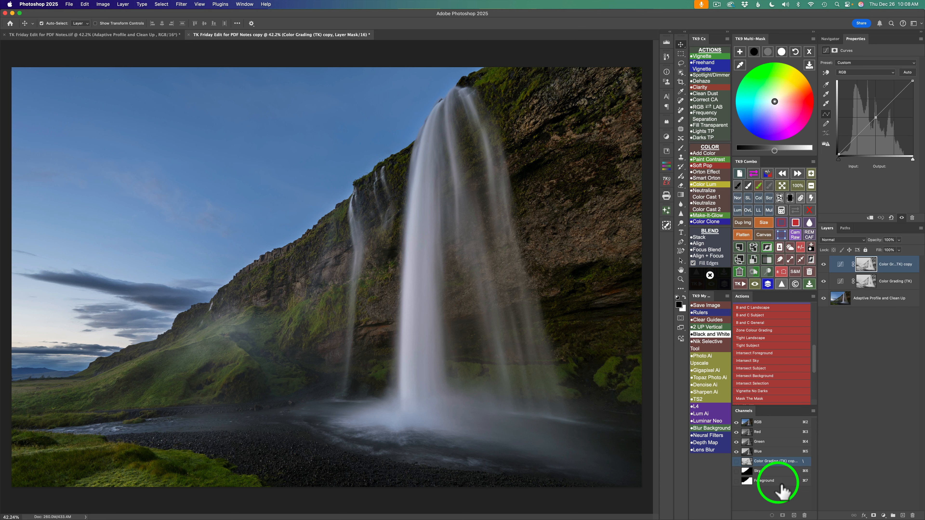
- Intersect the Color Grading copy's layer mask with the Sky channel
click(781, 211)
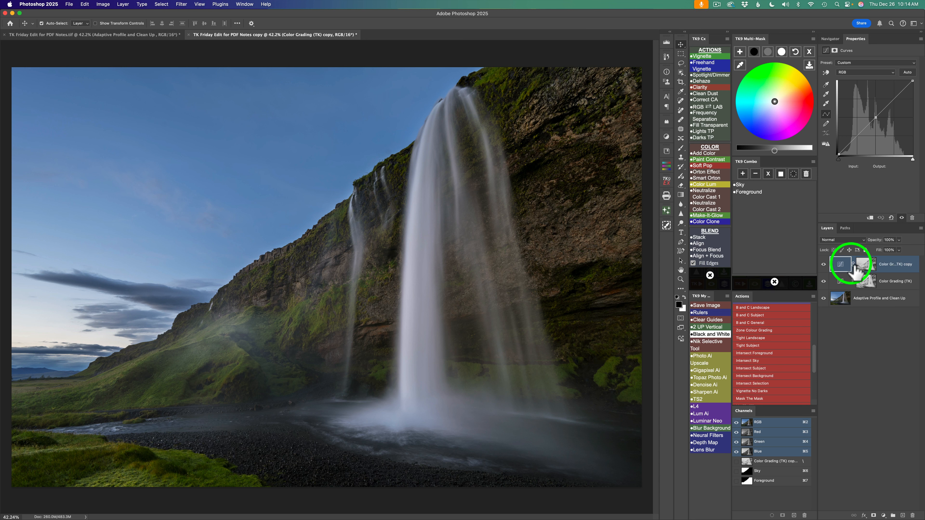
click(741, 186)
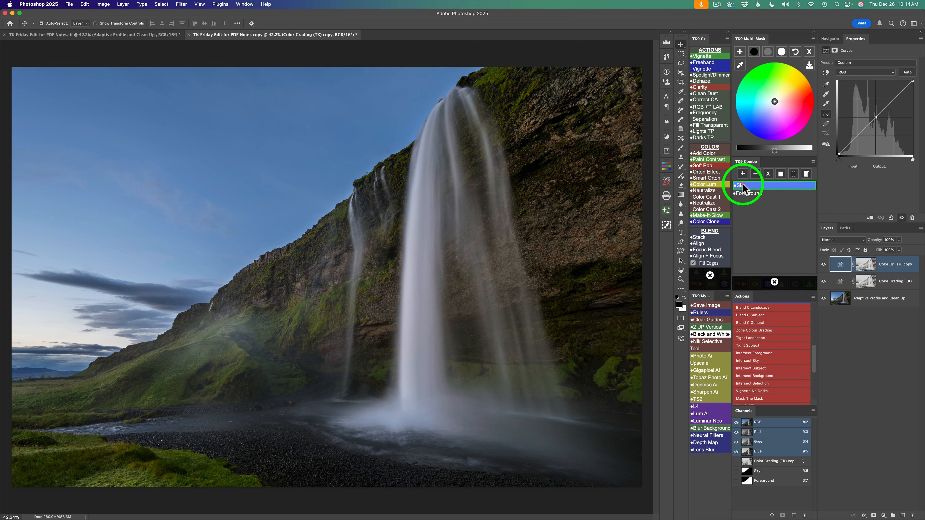
click(768, 174)
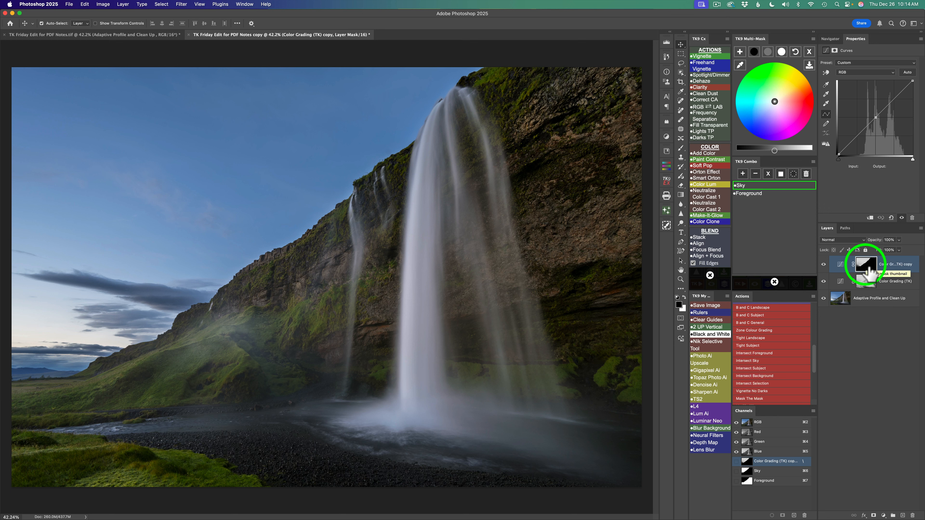
- Intersect the original Color Grading layer's mask with the Foreground channel
click(895, 282)
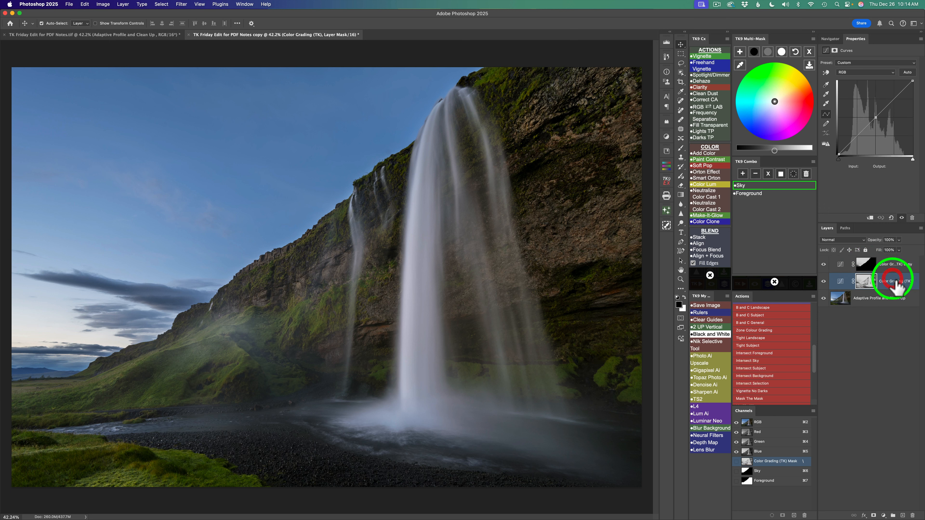
click(749, 193)
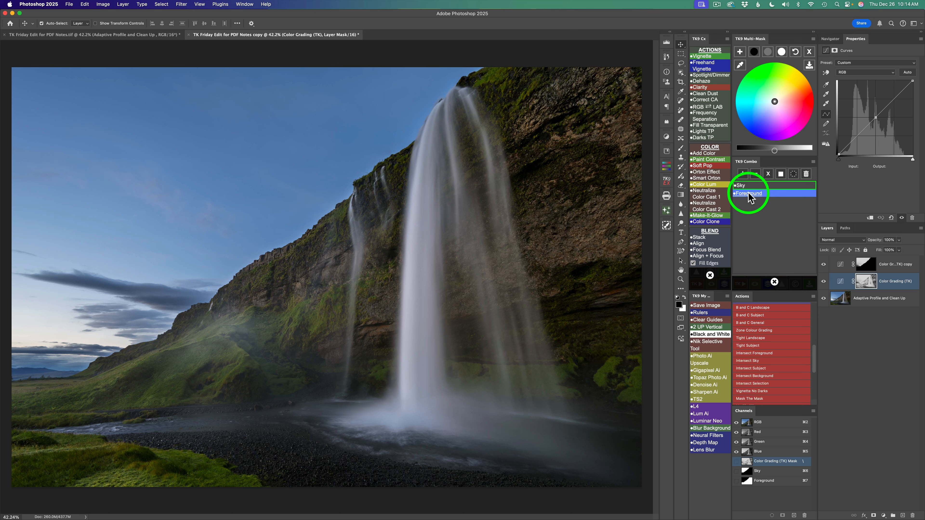
click(767, 174)
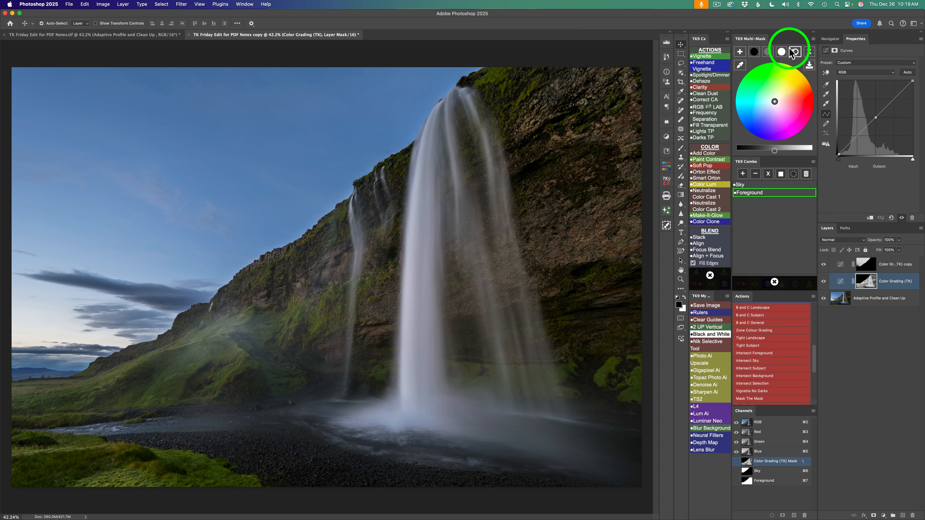
- On the foreground Color Grading layer, set midtone brightness to 22 and shadow brightness to -13, and compare before and after
click(768, 52)
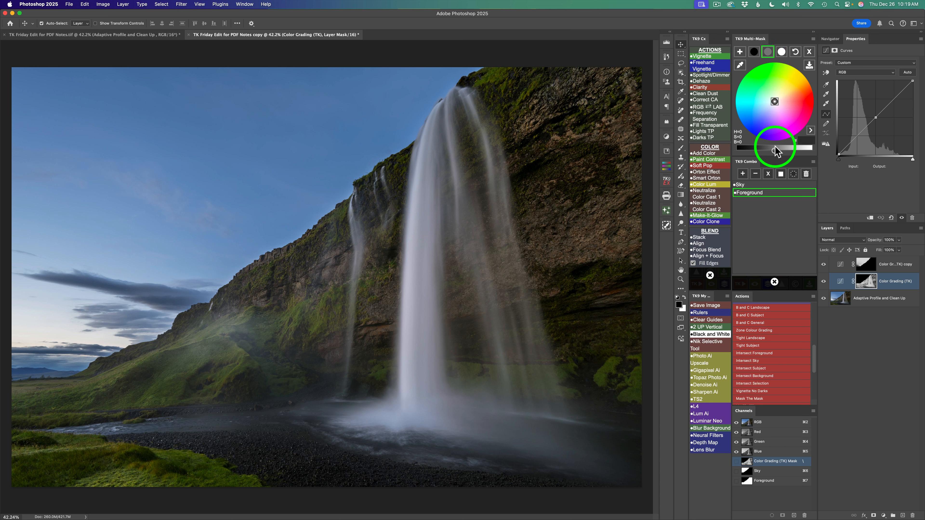
drag(781, 149, 787, 150)
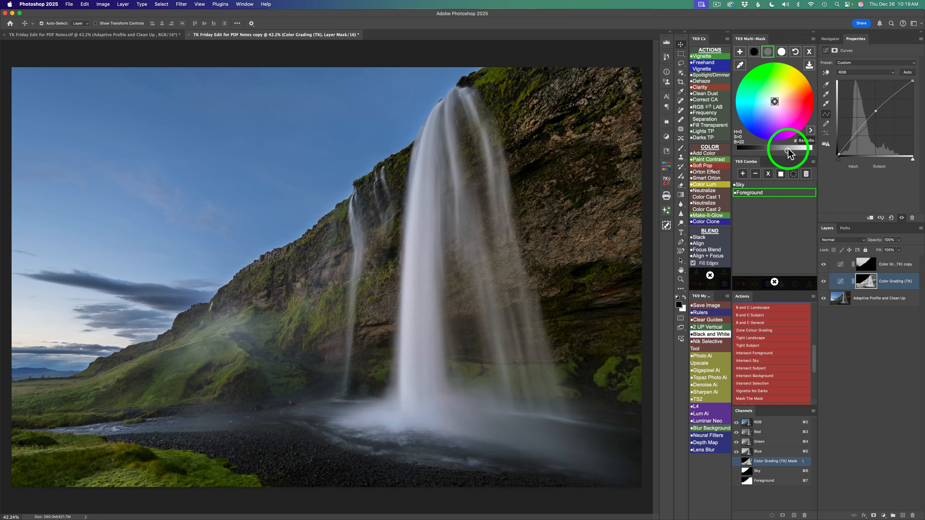
click(753, 55)
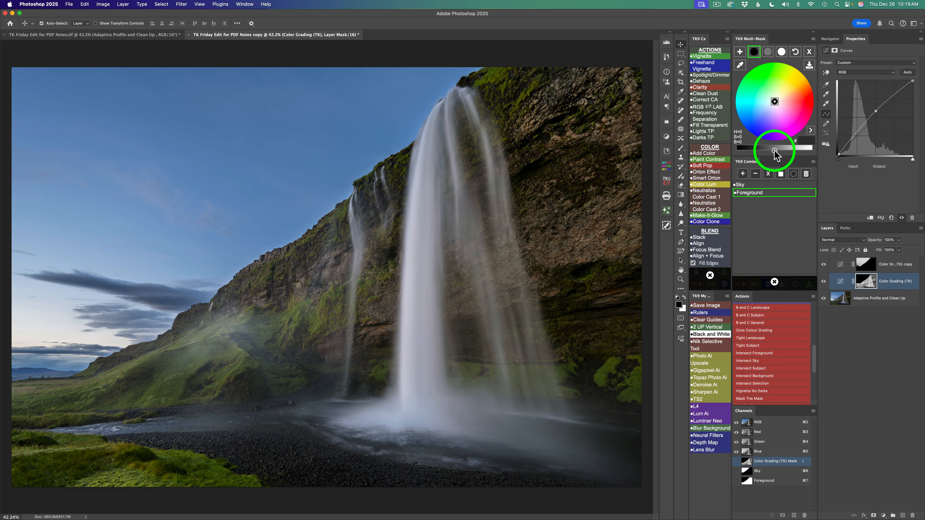
drag(771, 150, 767, 150)
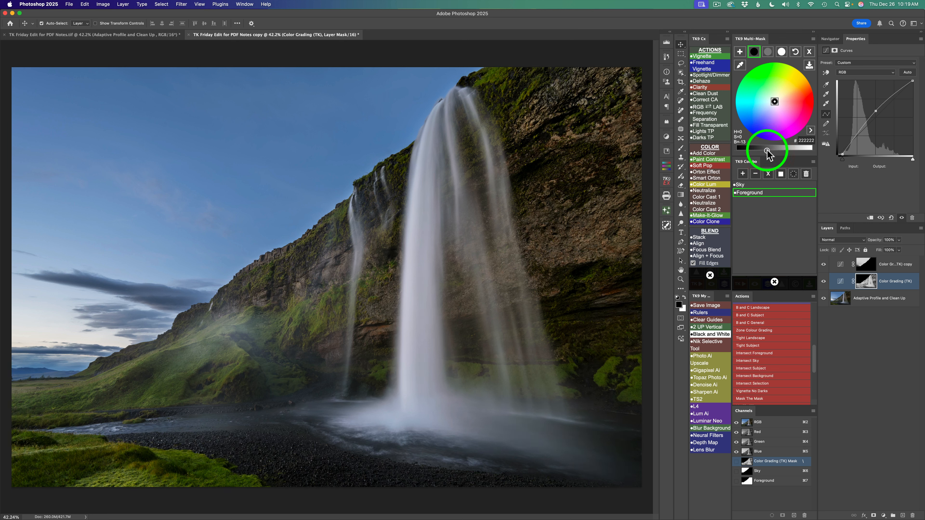
click(823, 280)
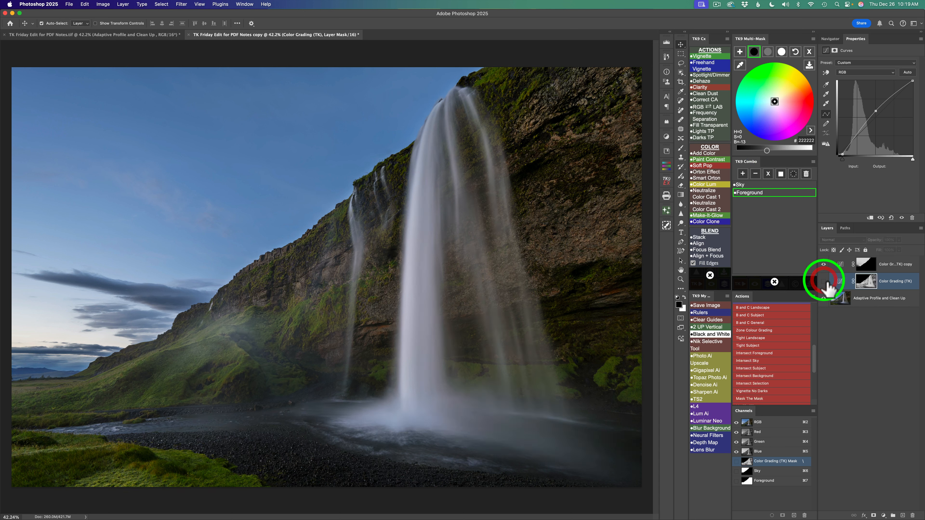
click(823, 281)
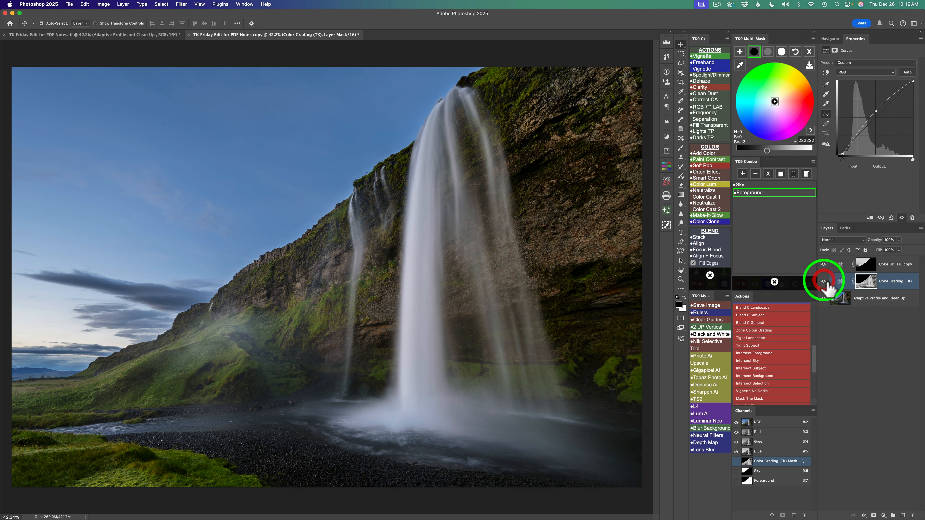
- On the sky Color Grading copy, set midtone brightness to -15 and highlight brightness to -2, and compare before and after
click(906, 265)
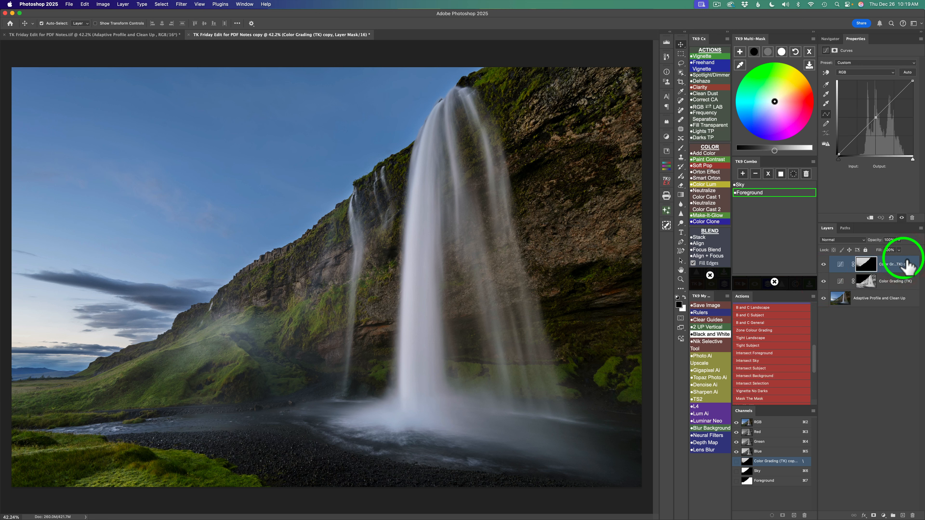
click(768, 53)
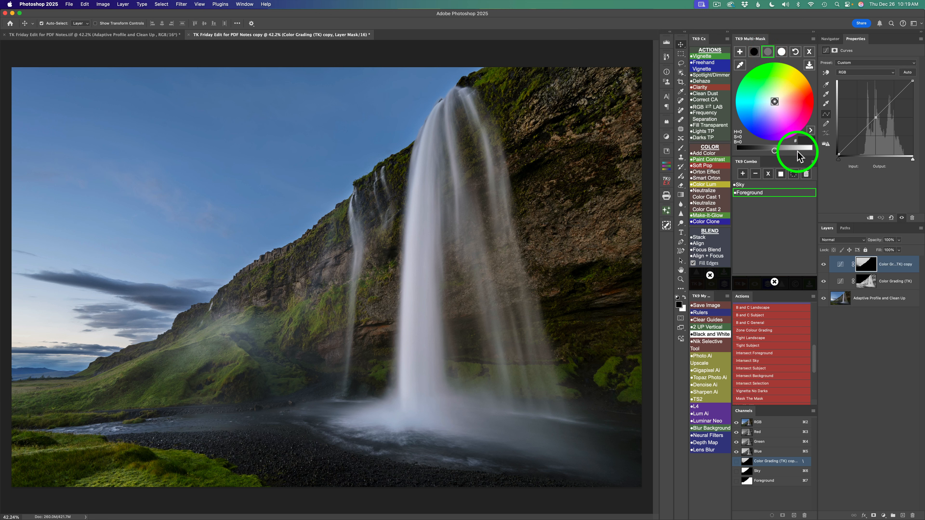
drag(778, 153, 766, 150)
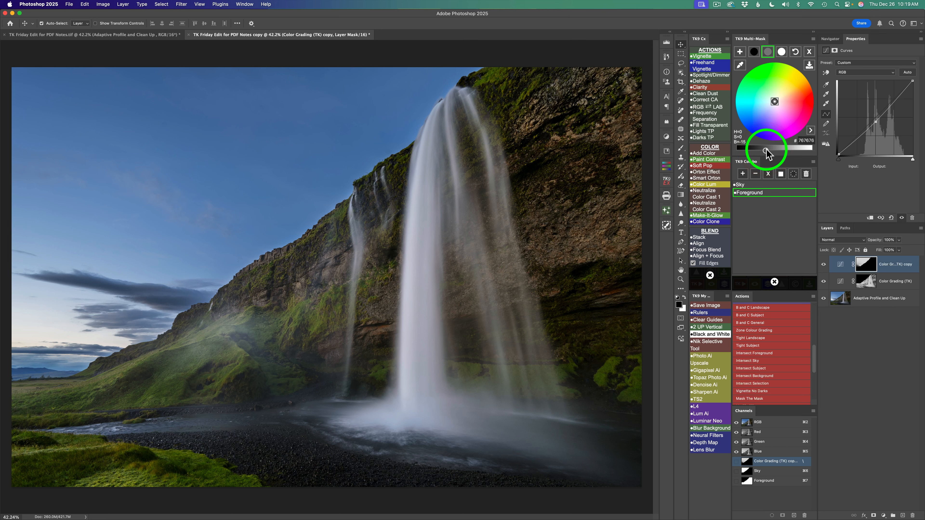
click(782, 52)
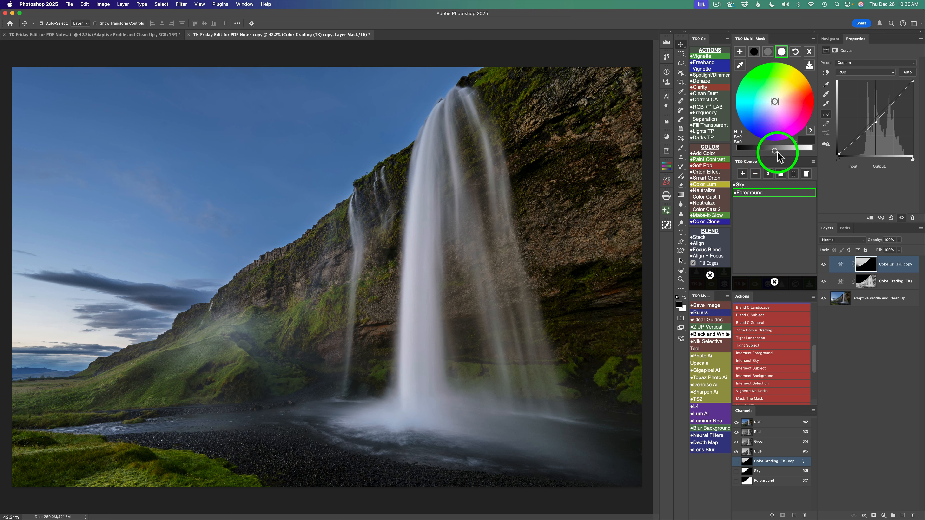
drag(775, 152, 774, 151)
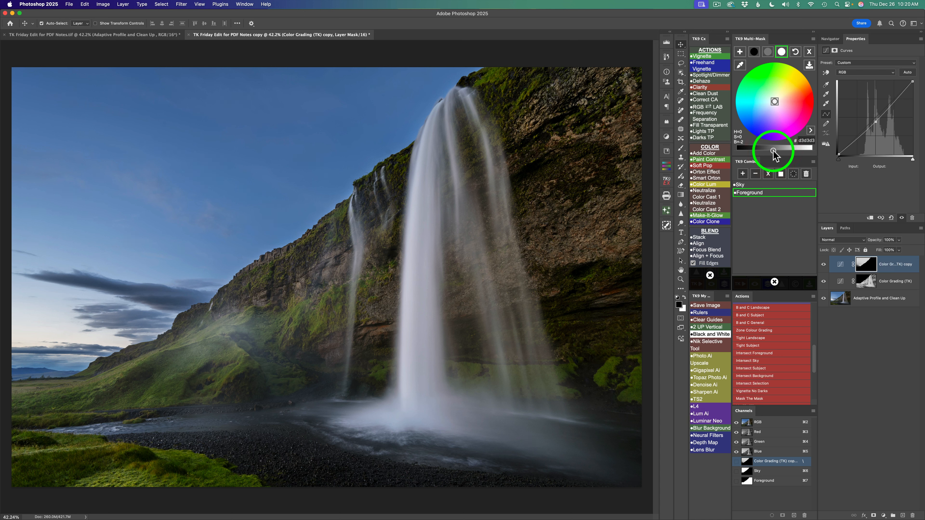
click(824, 265)
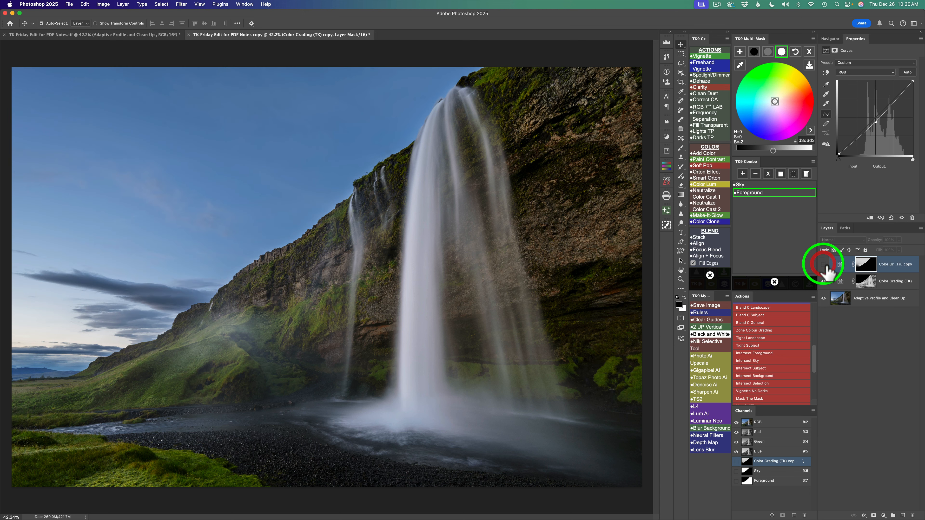
click(824, 265)
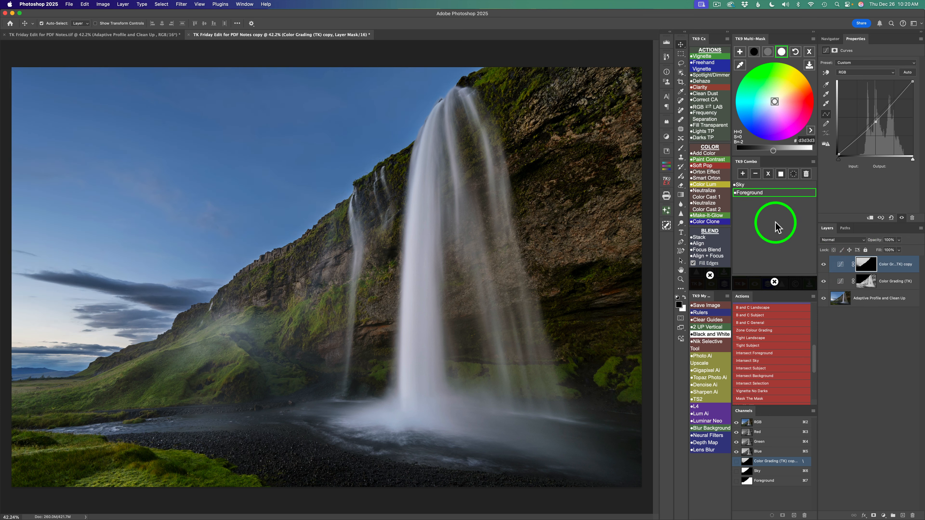
- Close the channel calculator and add a Make-It-Glow layer above the grading layers, using a 45.4-pixel Gaussian blur
click(774, 282)
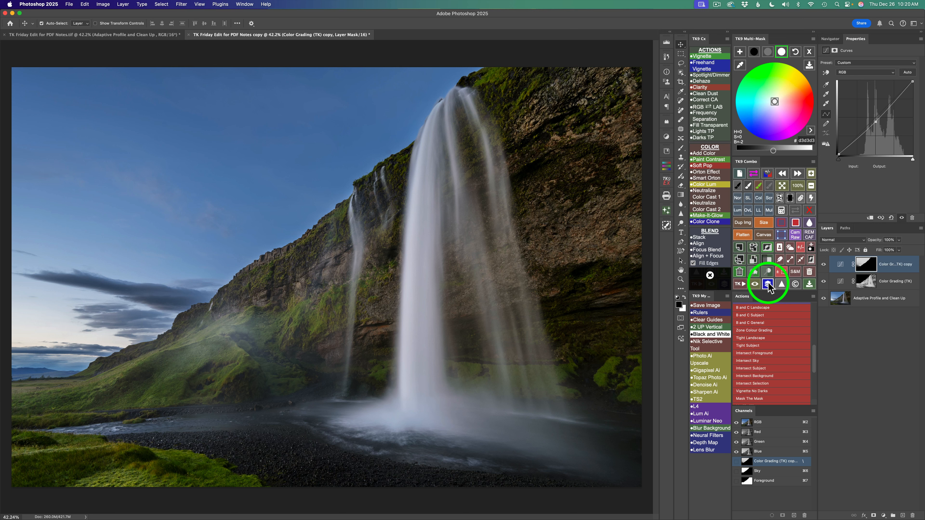
click(767, 284)
click(767, 284)
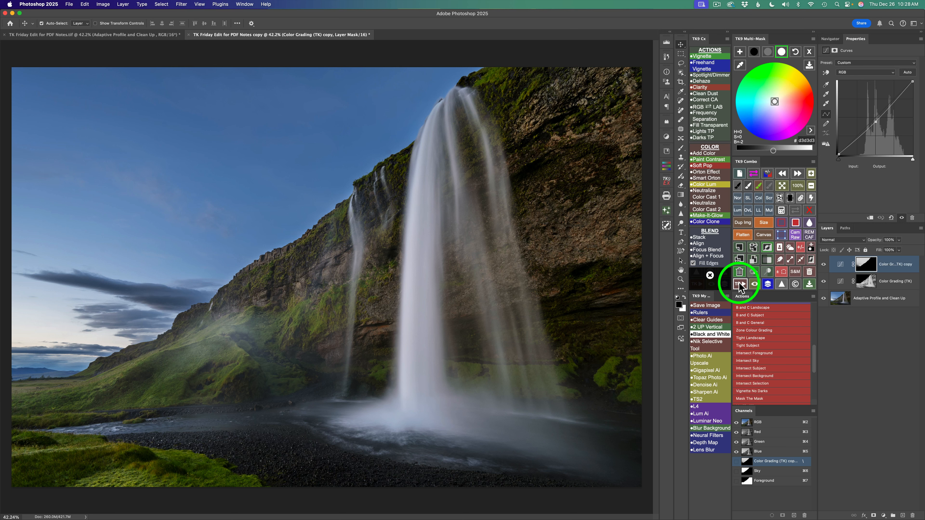
click(708, 215)
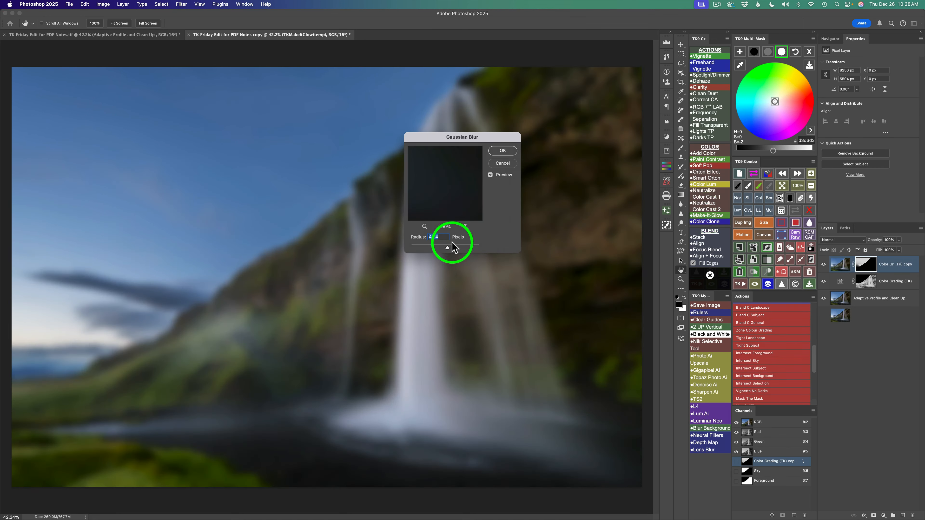
click(509, 151)
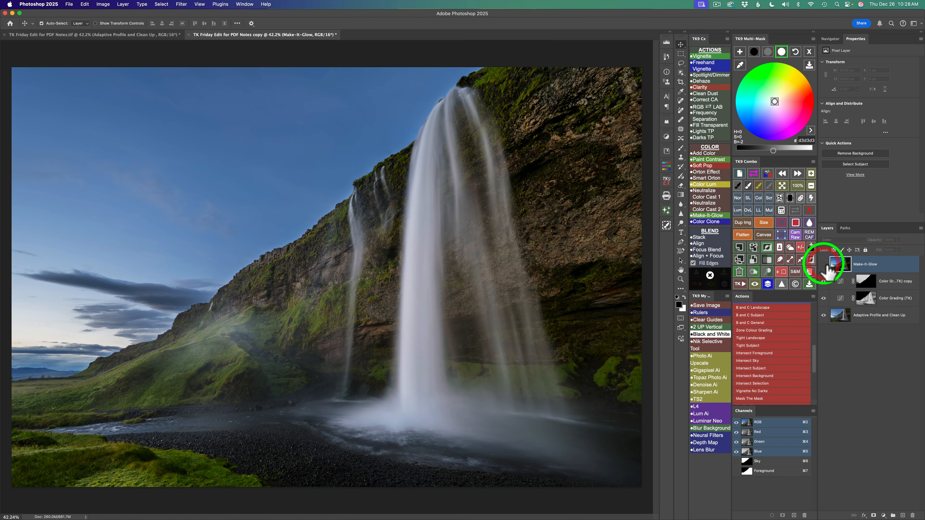
click(824, 265)
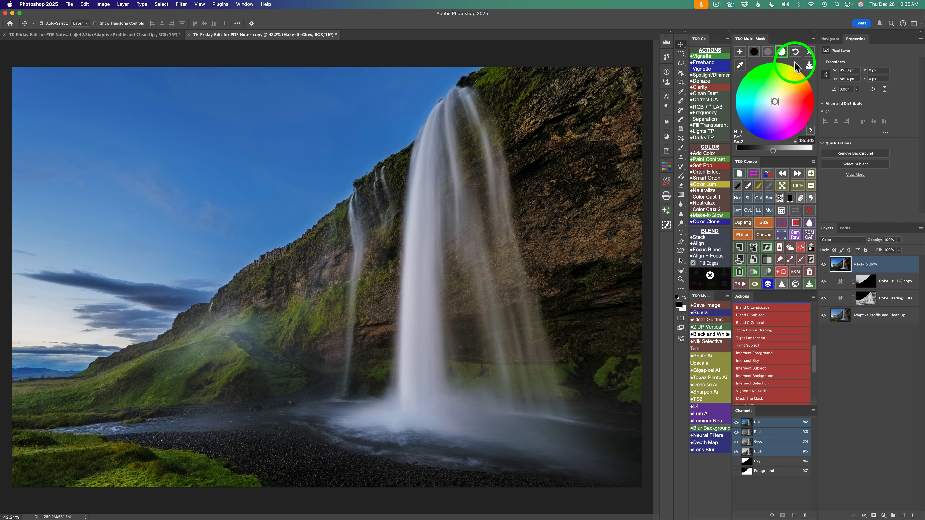
- Generate the RGB Midtones 1 luminosity mask after comparing it with Midtones 2 and 3, and output it as a new Curves layer
click(809, 53)
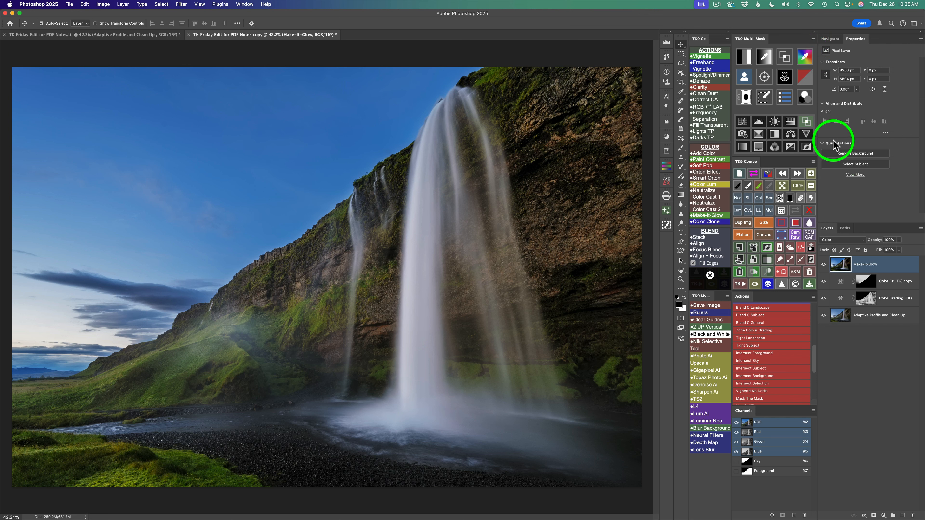
click(744, 57)
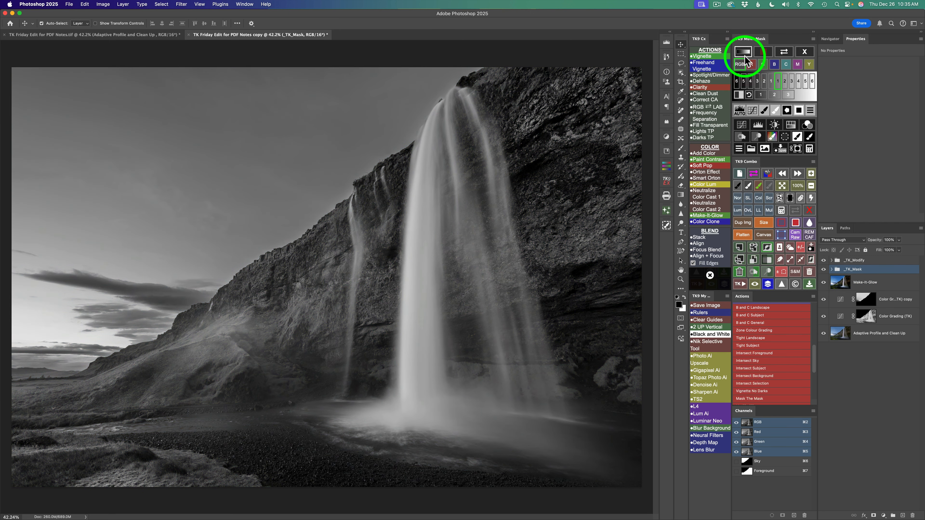
click(761, 96)
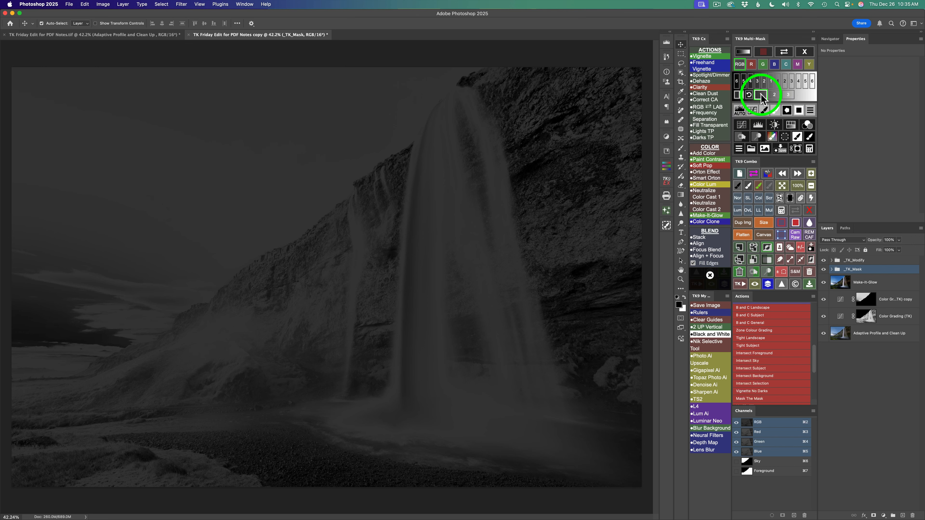
click(775, 95)
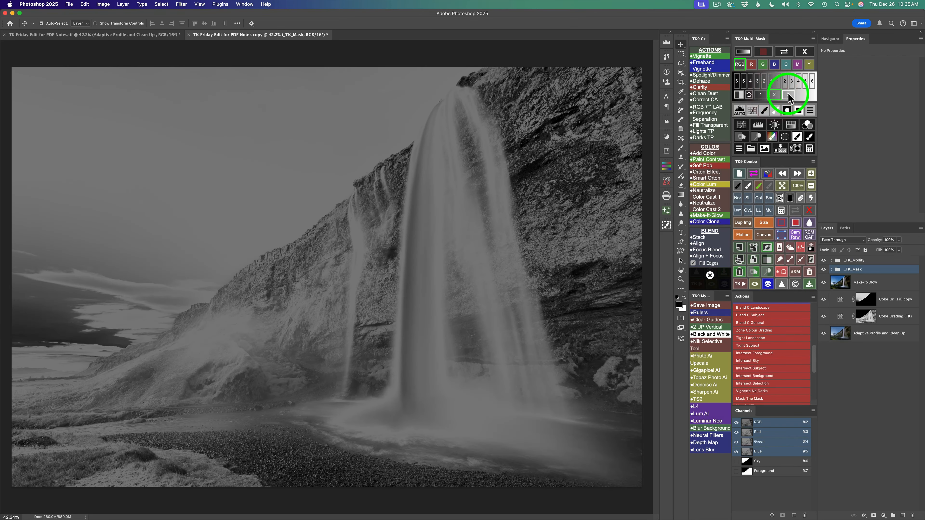
click(787, 95)
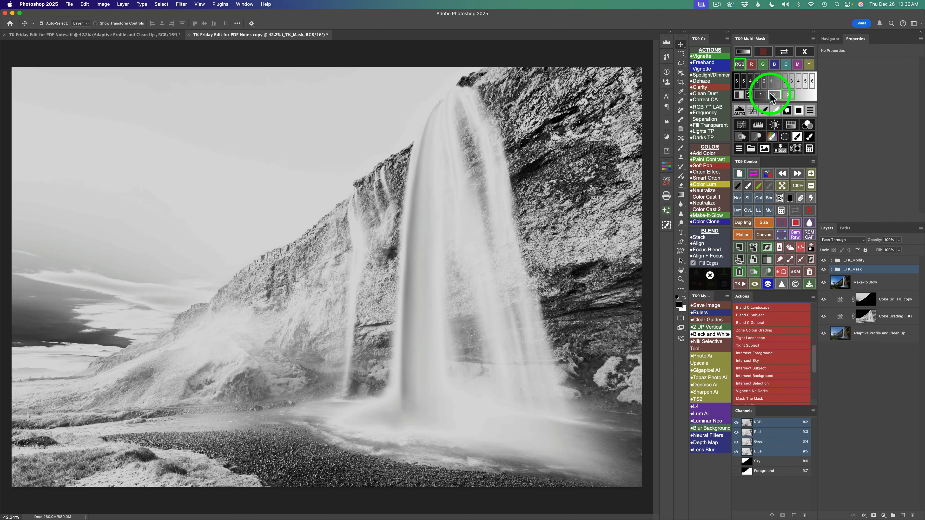
click(761, 95)
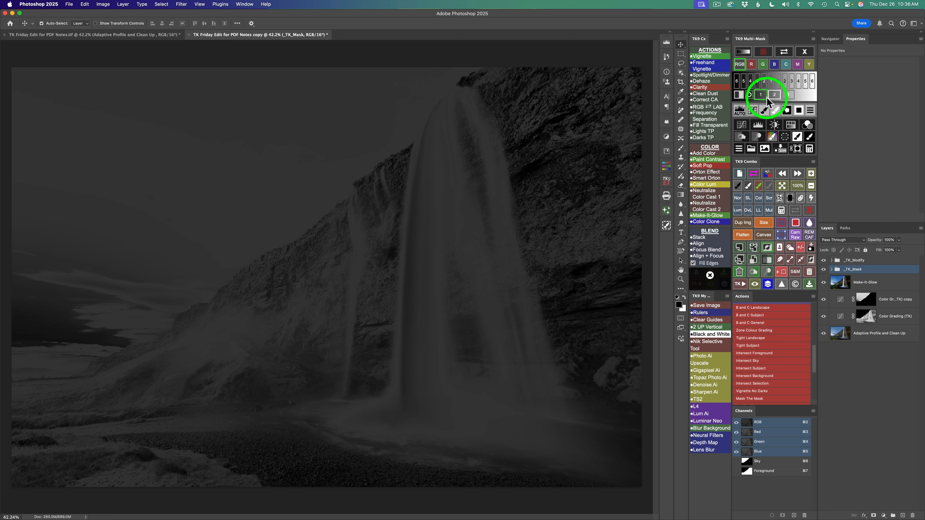
click(743, 126)
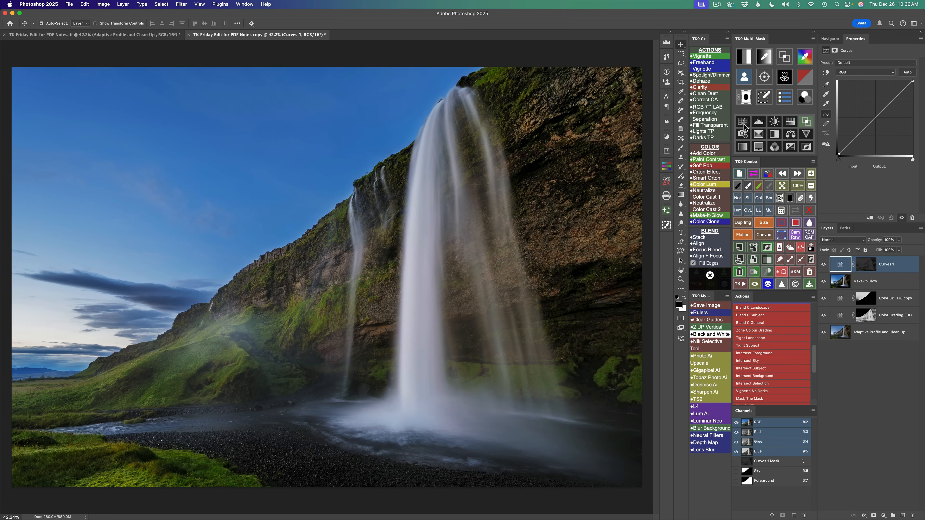
- Set the masked Curves layer to Screen at 65% opacity, and compare the image with its mask and visibility switched off and on
click(770, 198)
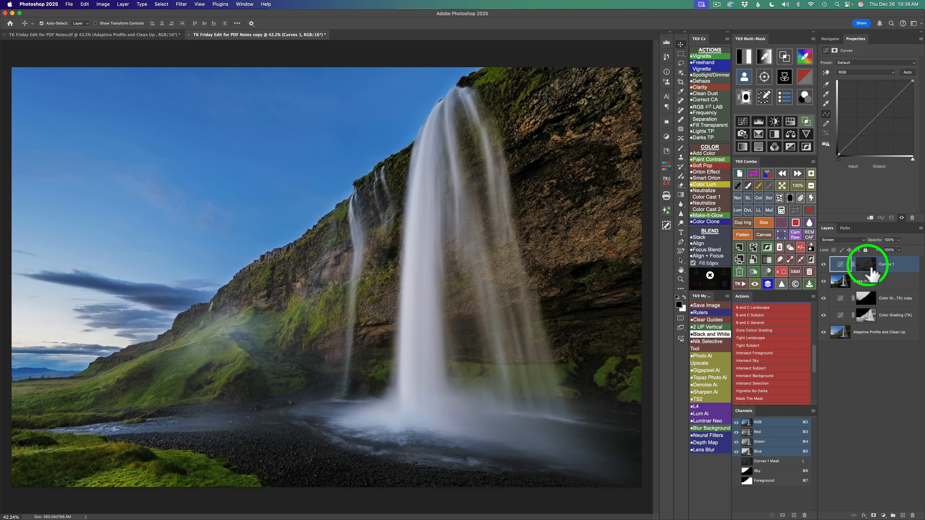
click(810, 210)
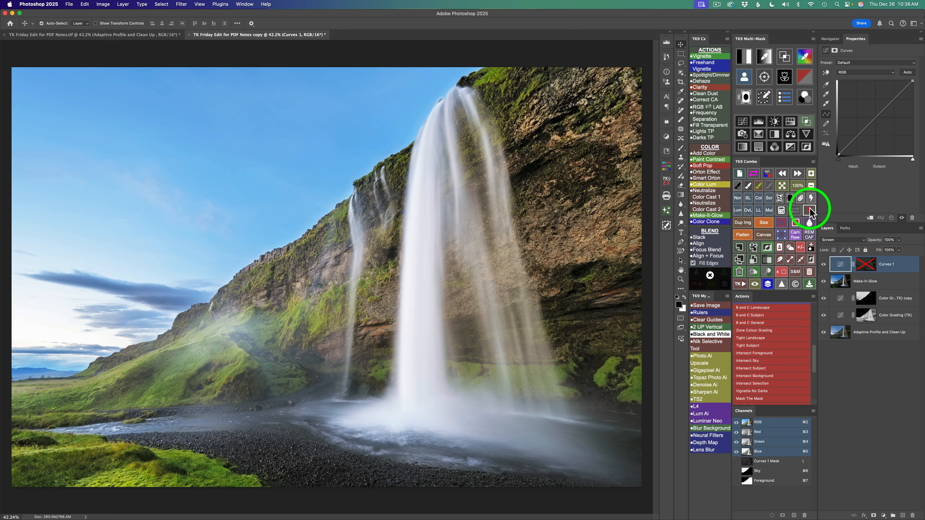
click(809, 211)
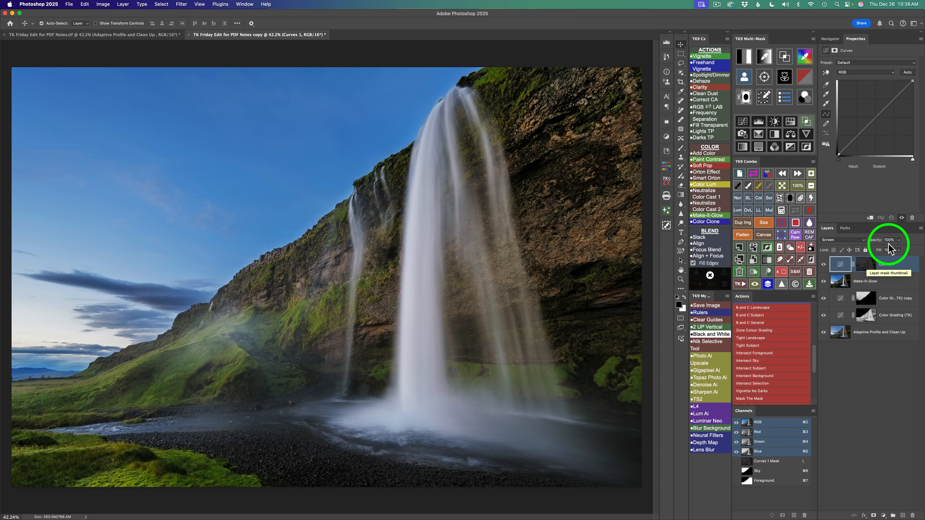
click(899, 239)
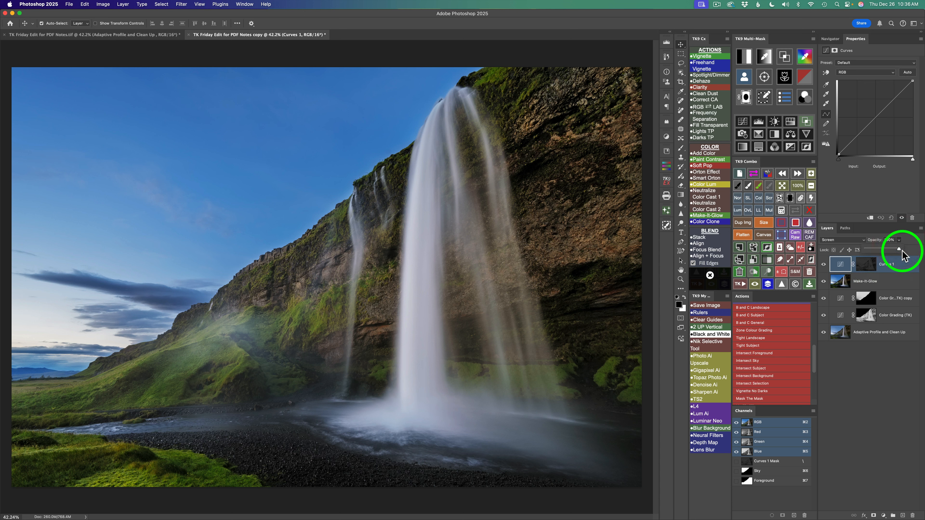
drag(902, 251, 887, 250)
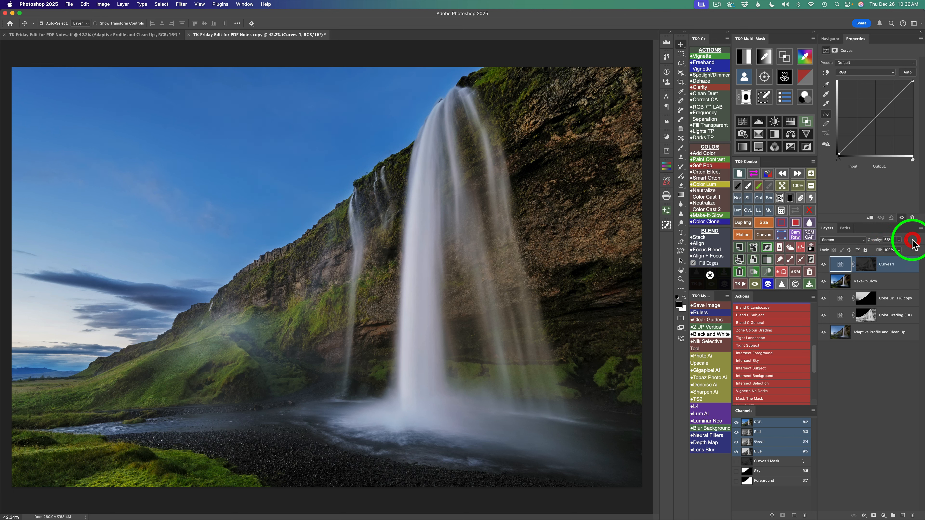
click(824, 265)
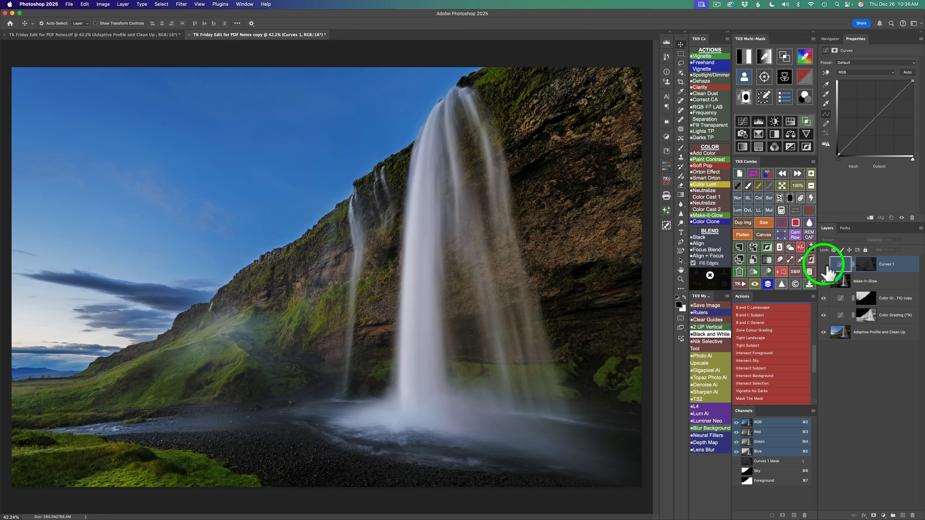
click(825, 265)
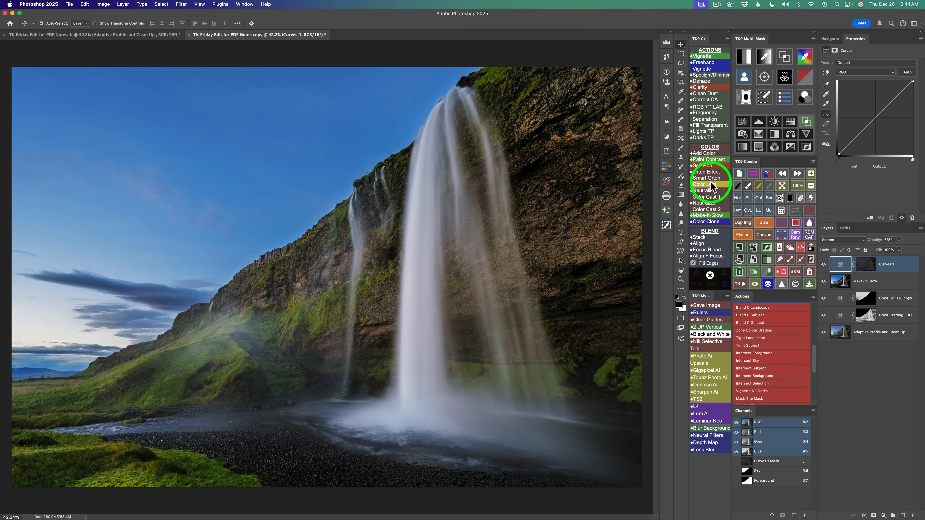
- Add an orange d28920 Add Color layer with a black mask, set it to Linear Light at 15% fill, and target its mask
click(706, 156)
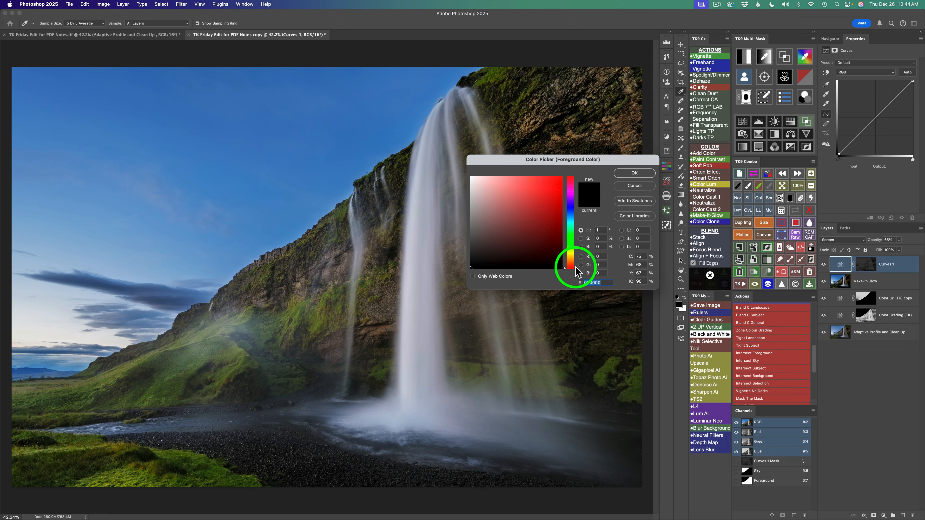
drag(575, 268, 575, 258)
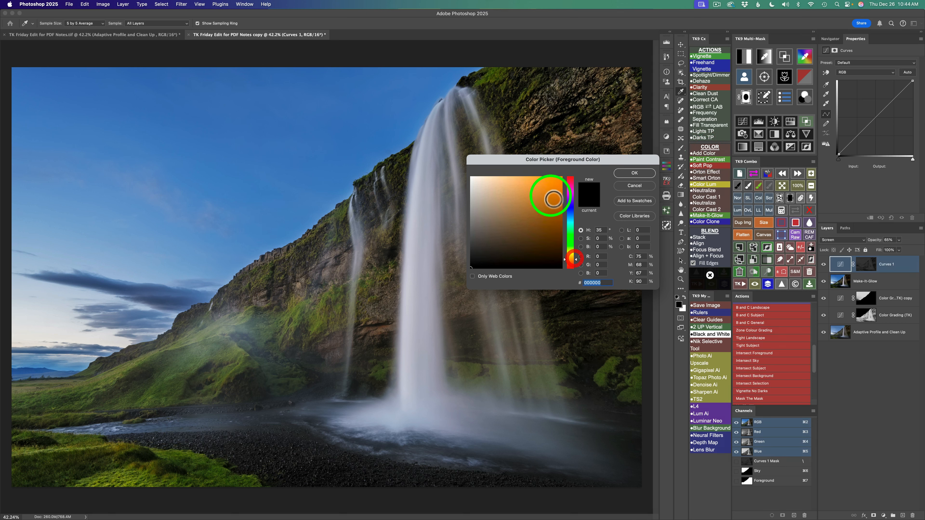
click(548, 193)
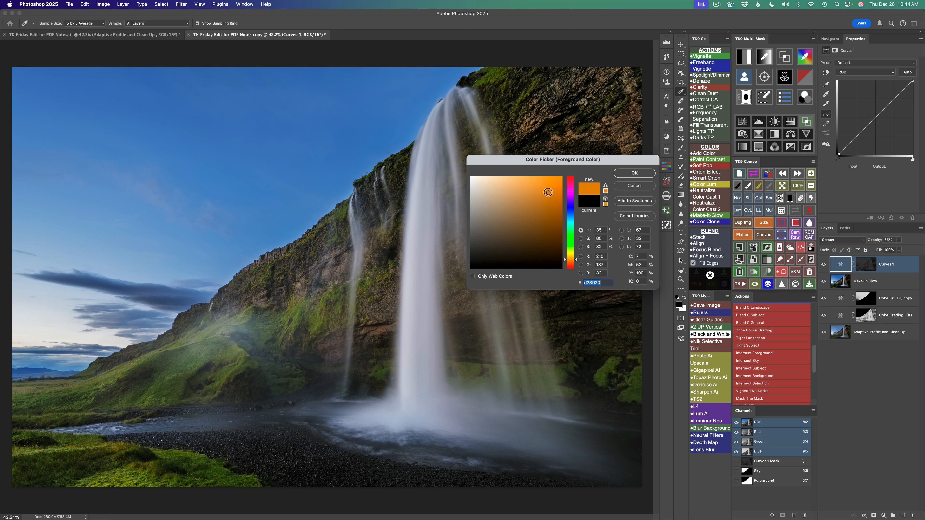
click(632, 173)
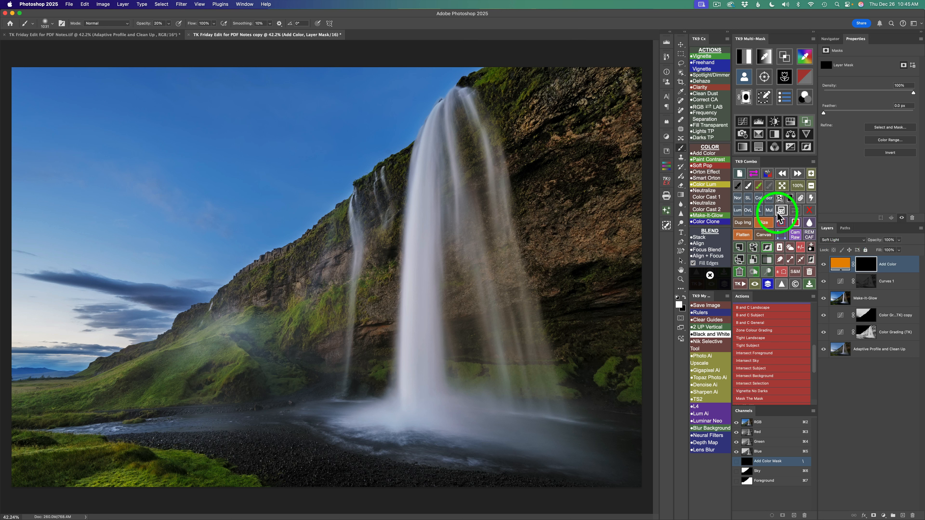
click(758, 210)
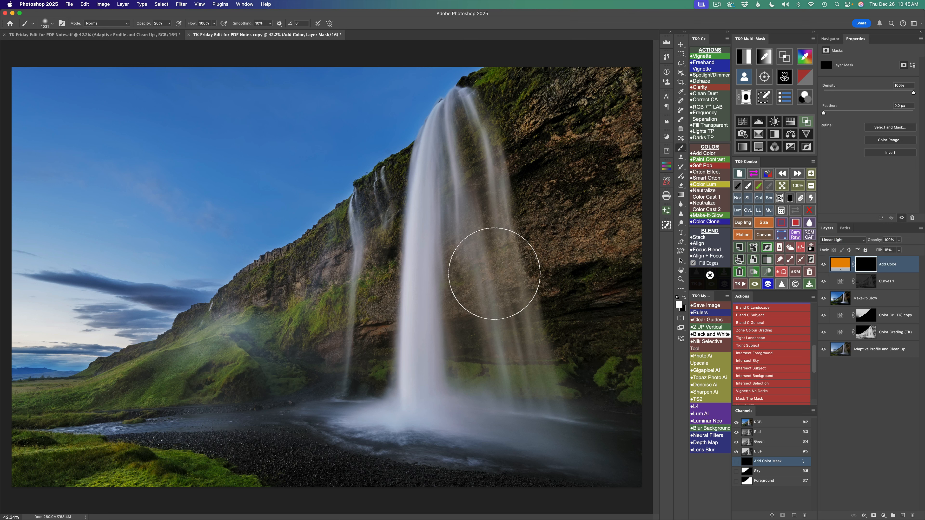
click(866, 265)
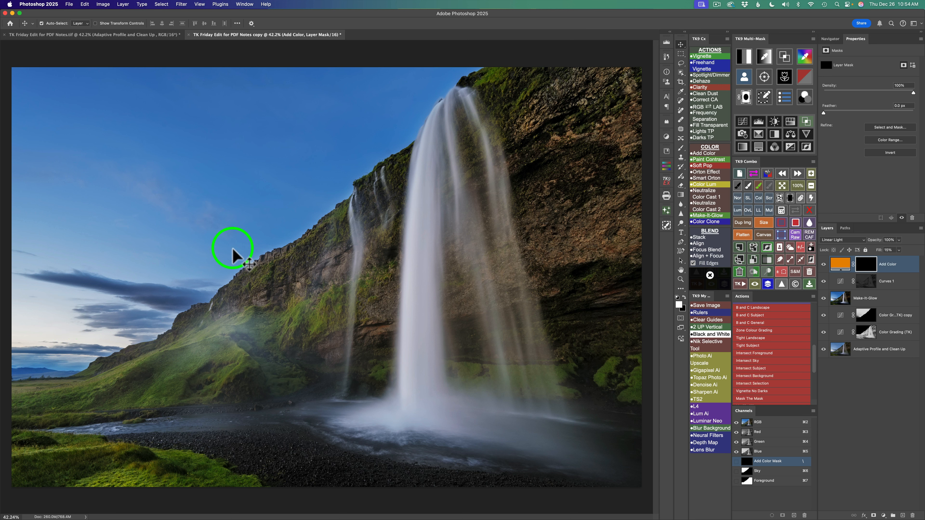
- Compare the Lights 2 mask across the color channels and load the yellow channel version as a selection for painting on the Add Color mask
click(745, 57)
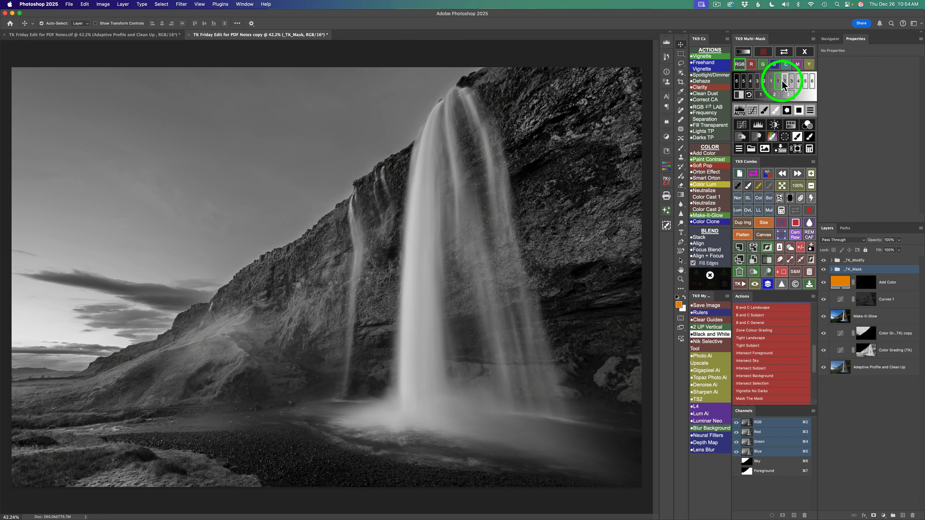
click(784, 81)
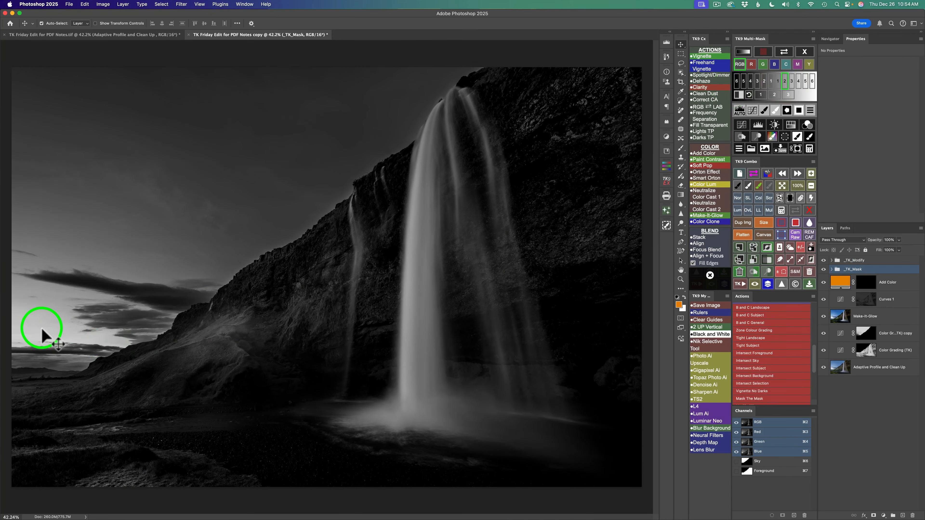
click(751, 65)
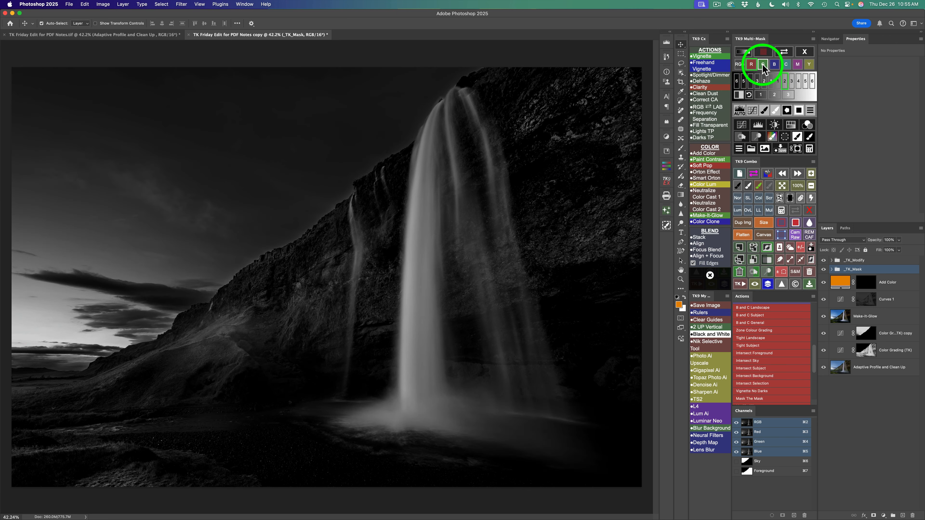
click(763, 65)
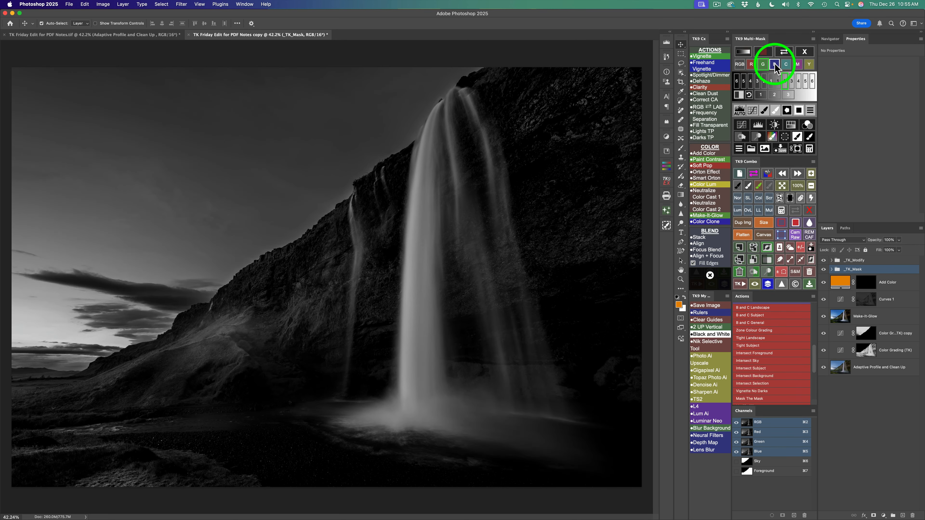
click(774, 66)
click(785, 65)
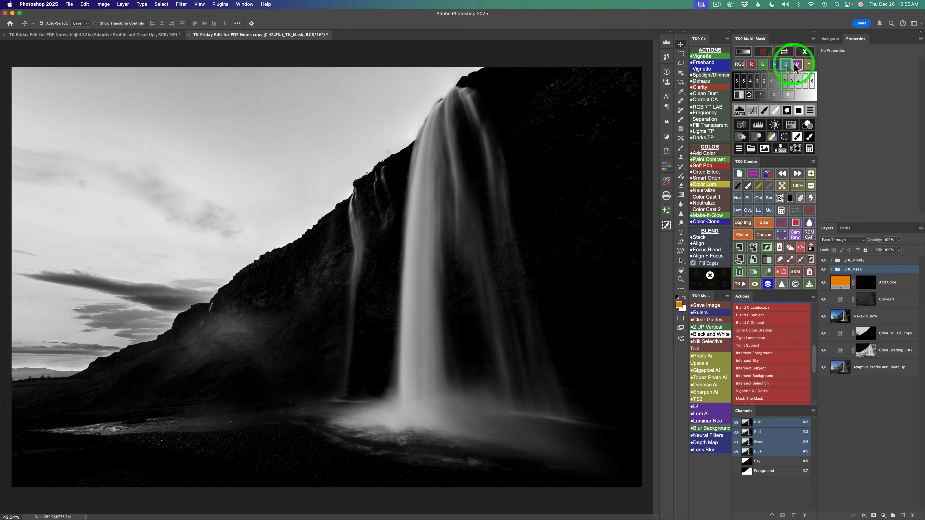
click(797, 65)
click(809, 64)
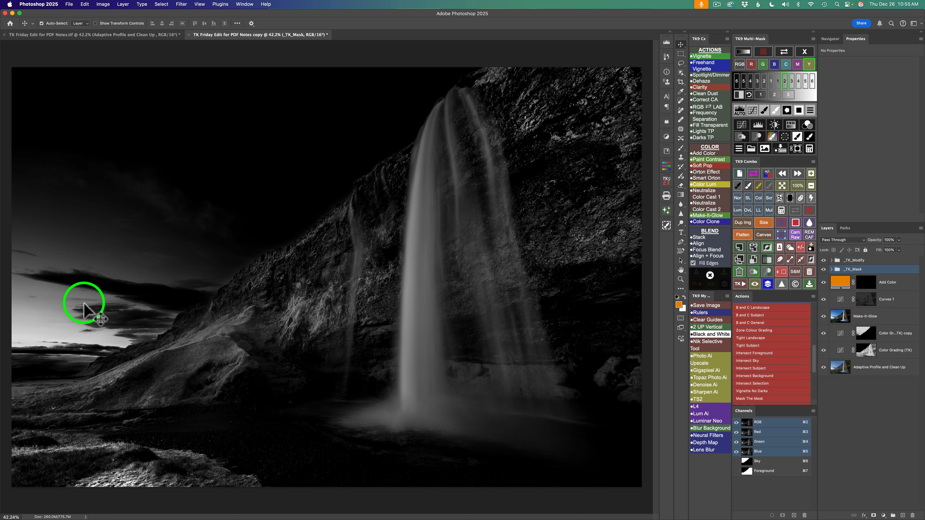
click(809, 135)
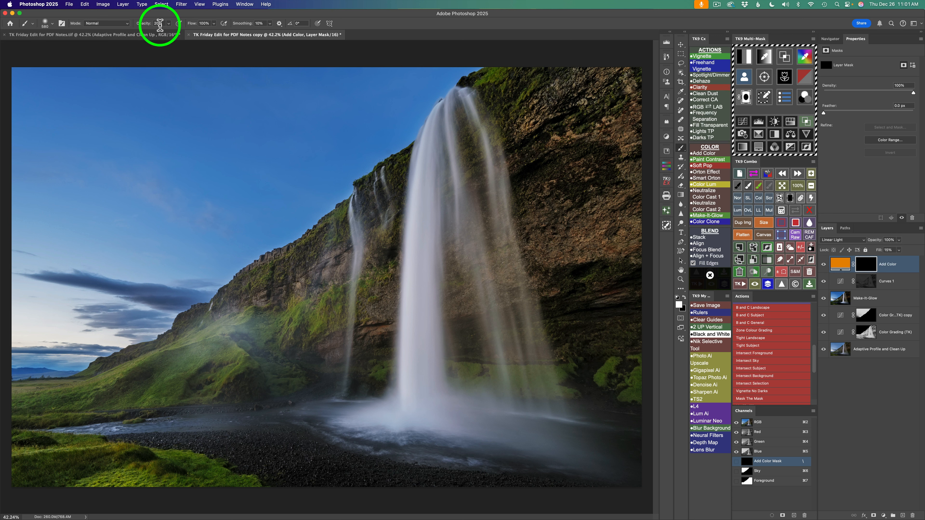
- Set the brush opacity to 100% and paint white on the Add Color mask over the low clouds near the horizon
key(0)
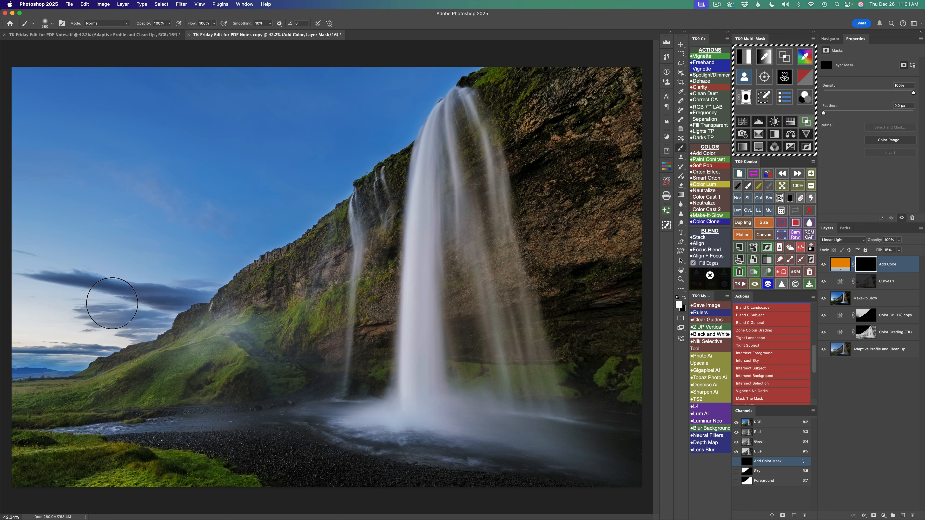
drag(112, 303, 83, 301)
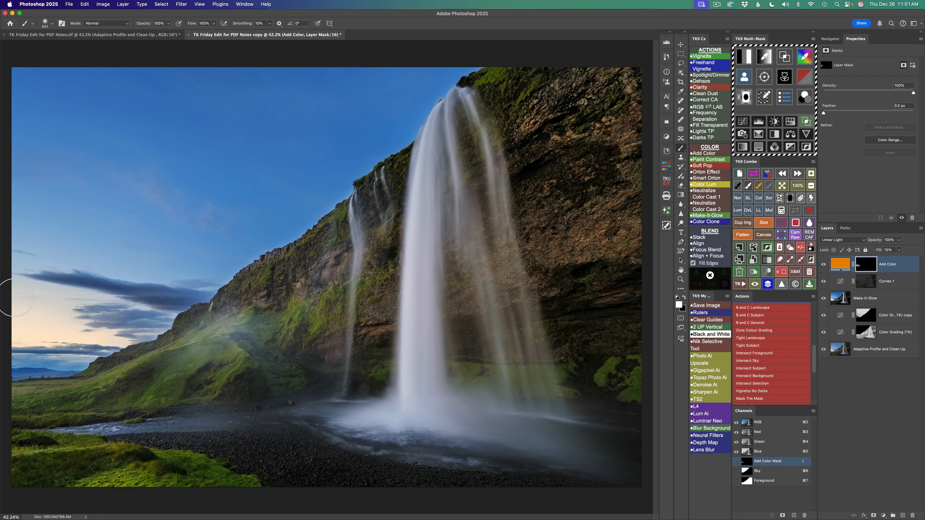
mouse_move(15, 298)
mouse_down()
mouse_move(49, 291)
mouse_move(99, 300)
mouse_move(36, 298)
mouse_move(70, 311)
mouse_move(162, 312)
mouse_move(17, 282)
mouse_move(31, 284)
mouse_up()
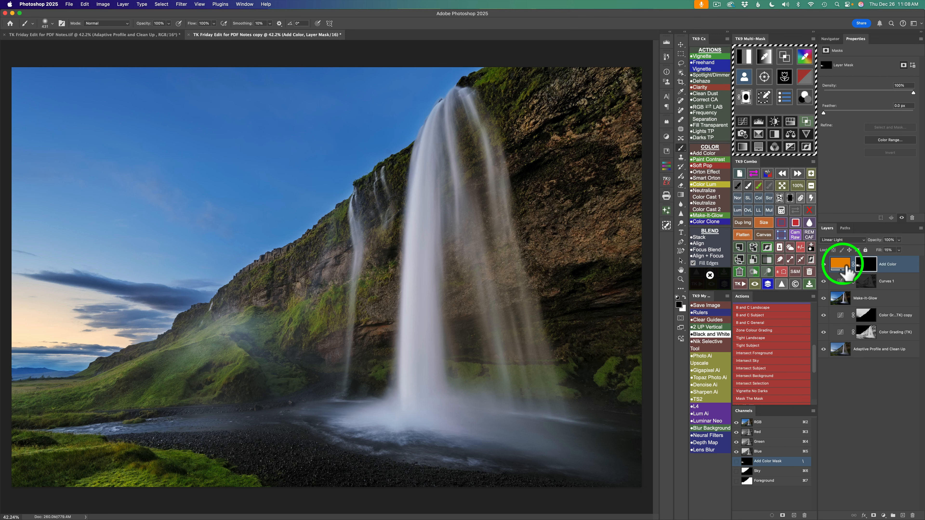
- Change the Add Color layer's solid fill color to the darker orange a54702
double_click(843, 267)
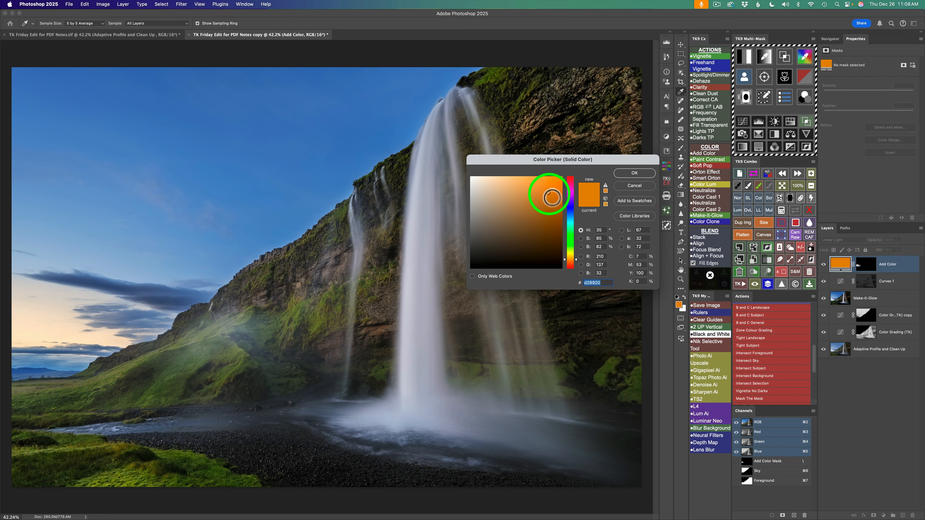
mouse_move(552, 197)
mouse_down()
mouse_move(497, 201)
mouse_move(534, 206)
mouse_move(504, 207)
mouse_move(559, 201)
mouse_move(550, 191)
mouse_move(557, 197)
mouse_move(561, 188)
mouse_up()
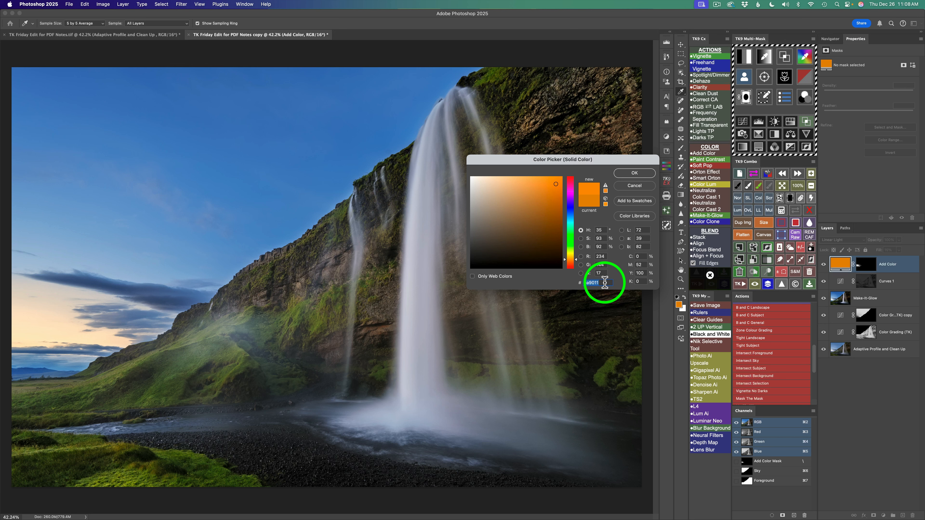
text(a54702)
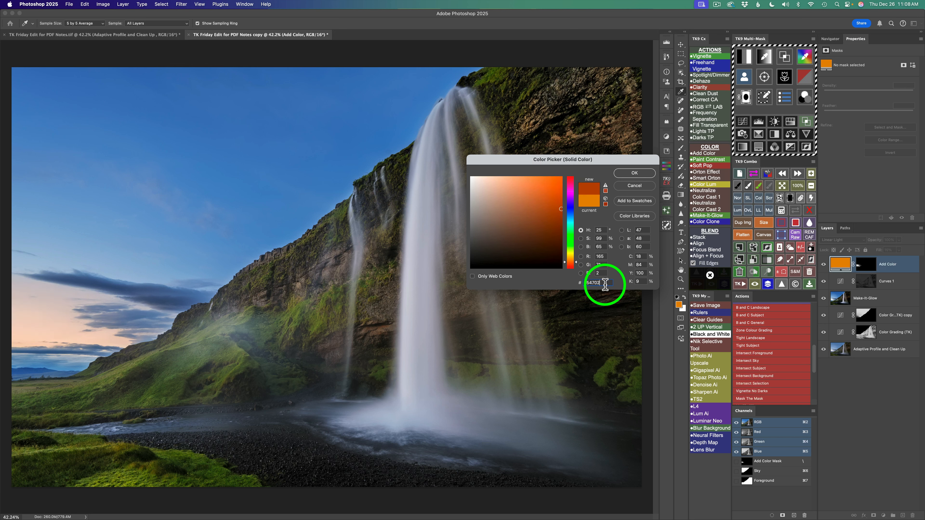
click(642, 175)
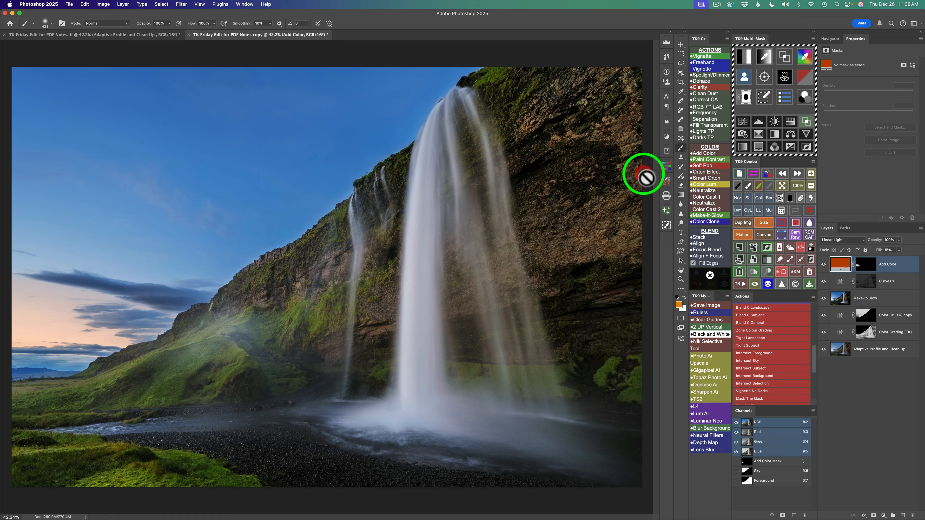
- Set the Add Color layer's fill to 25% and lower its opacity to about 90%, comparing the image with the layer toggled
click(898, 250)
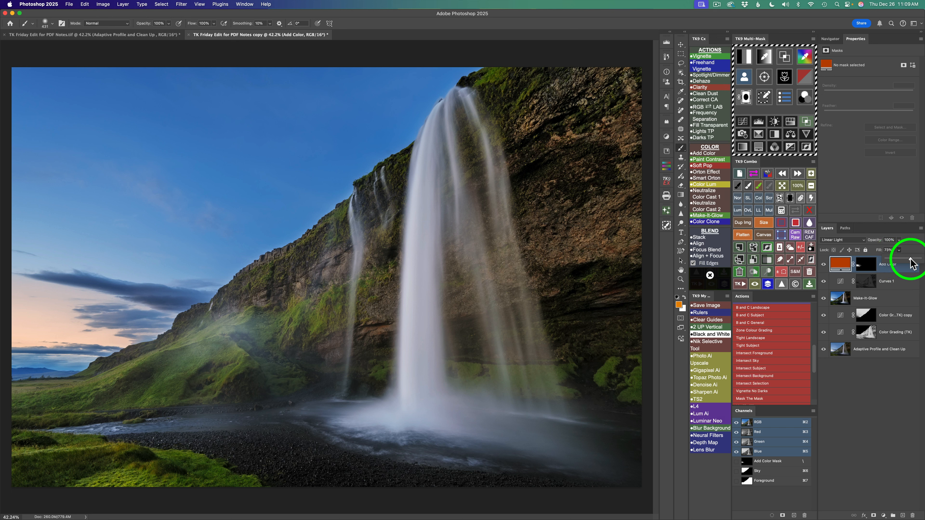
drag(910, 261, 898, 262)
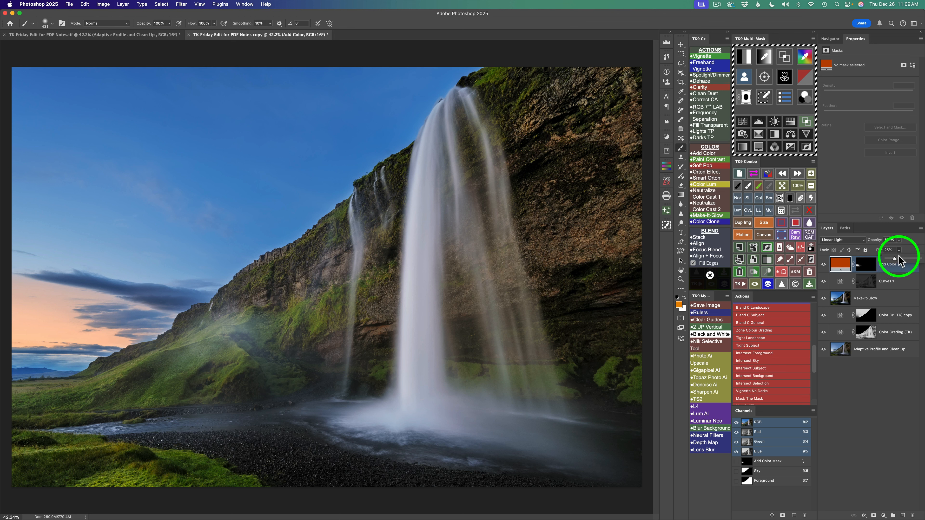
click(899, 243)
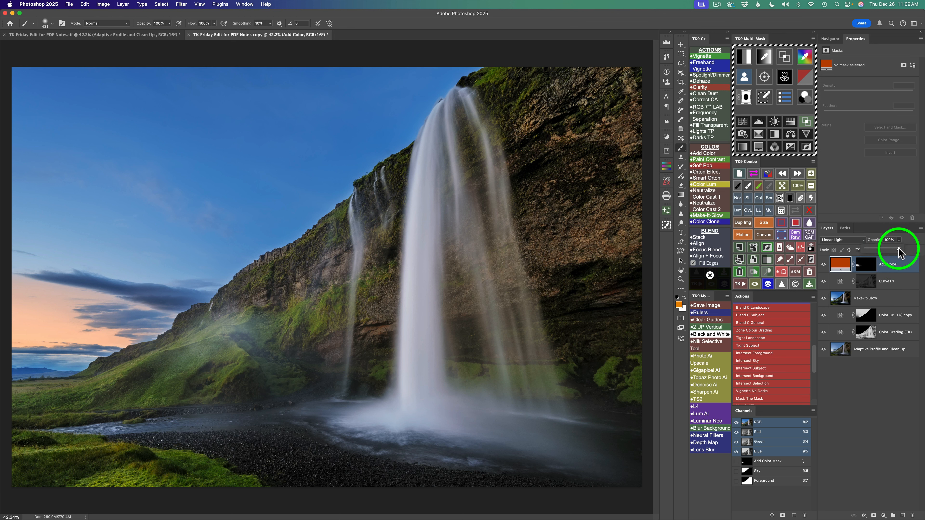
drag(898, 250, 895, 252)
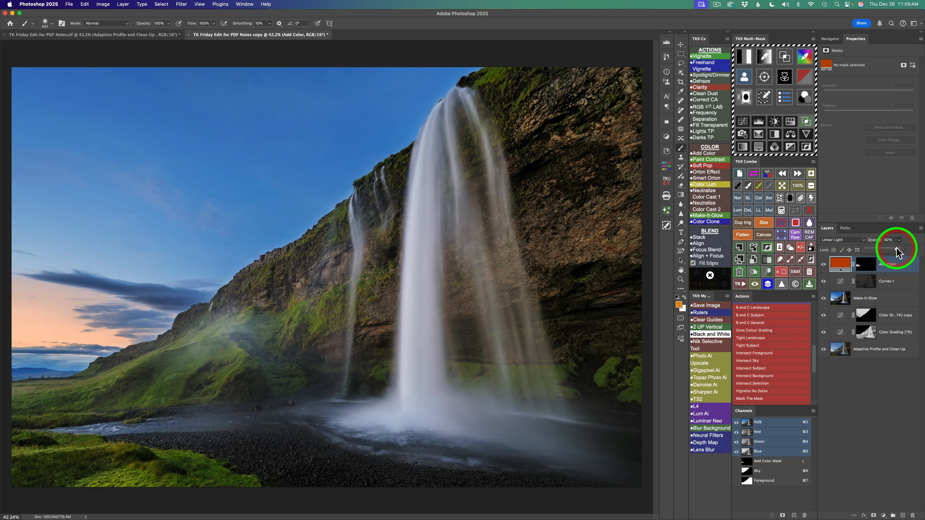
click(827, 270)
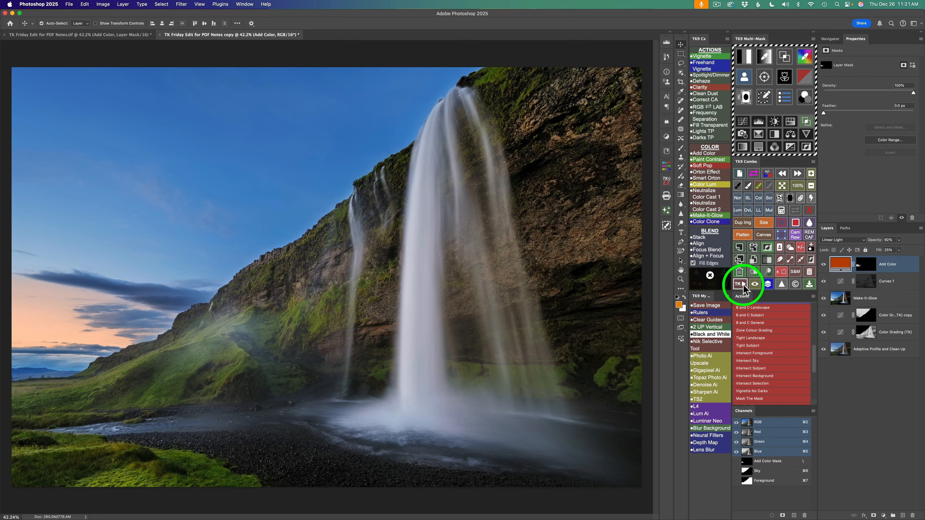
- Add a second Add Color layer in orange d28920 with a black mask and set it to Linear Light at 15% fill
click(706, 155)
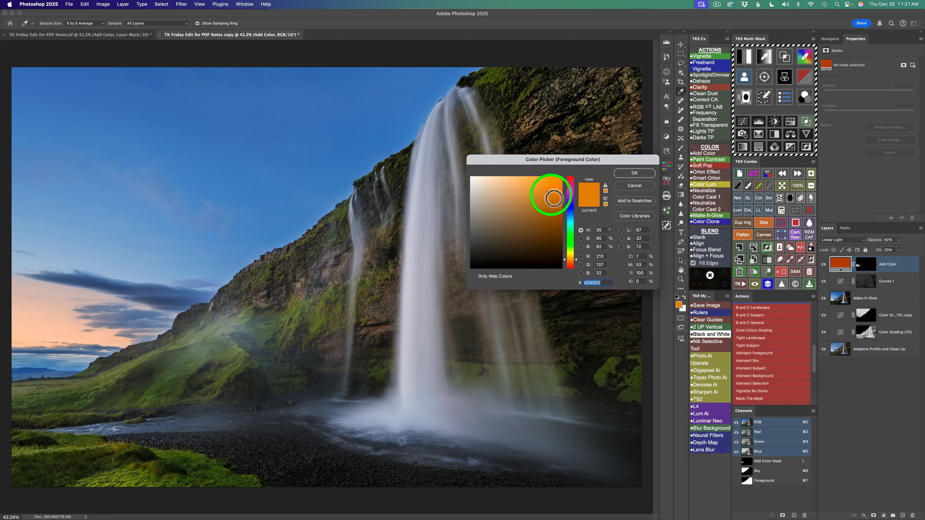
click(634, 173)
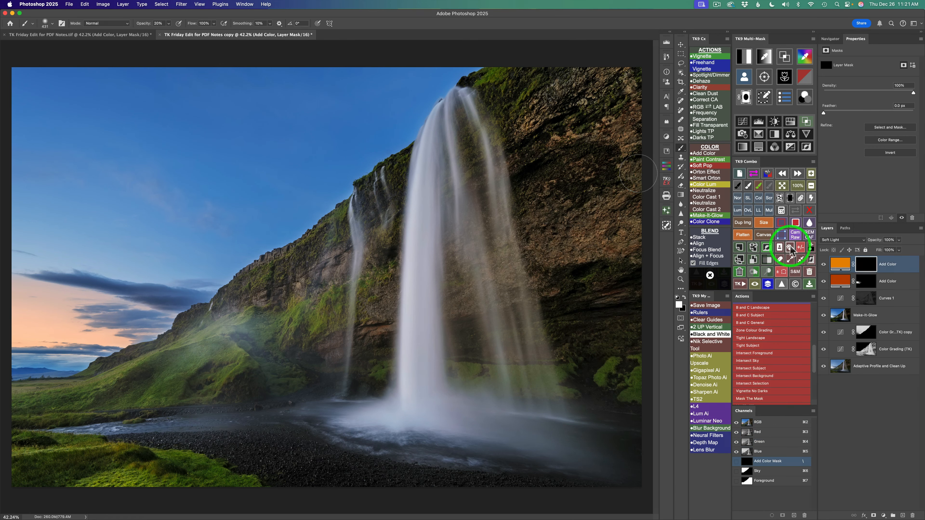
double_click(841, 269)
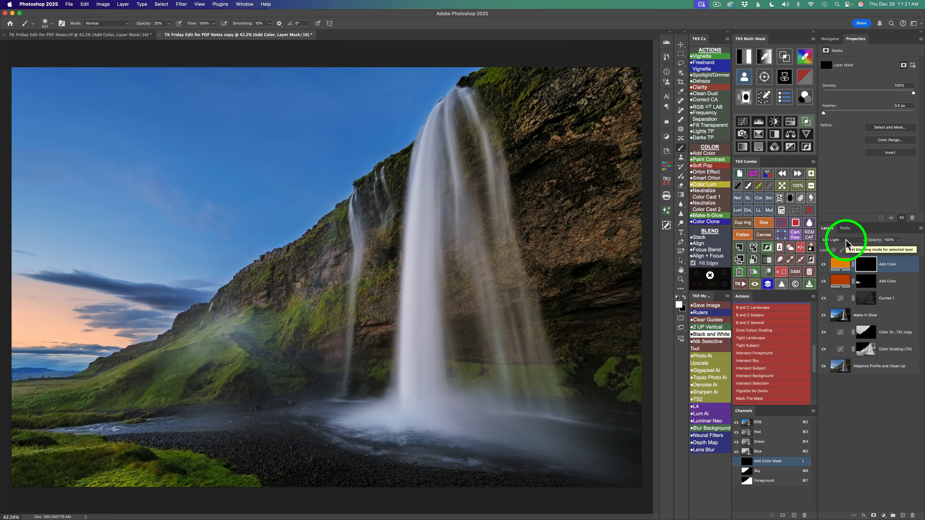
click(759, 214)
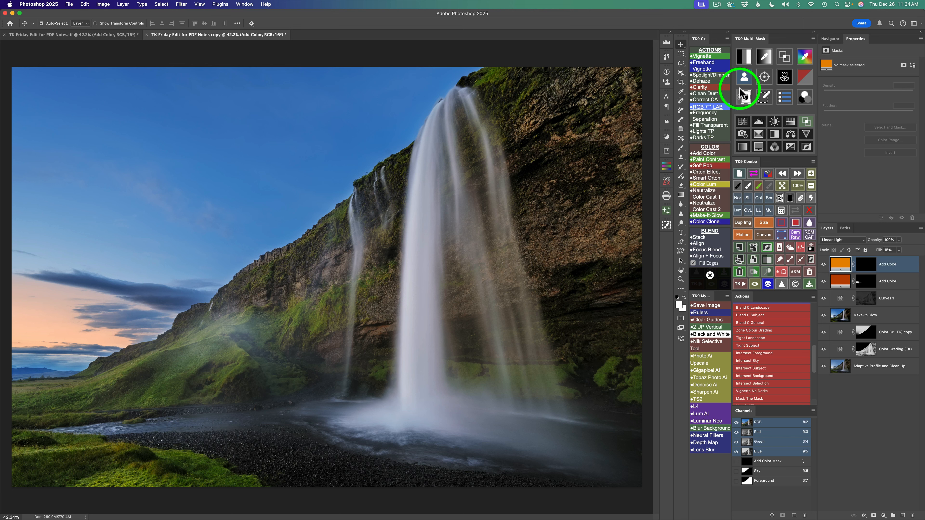
- Build a color mask from brown 4e3f29 sampled on the cliff, refine it, and paint through it on the new Add Color mask
click(805, 56)
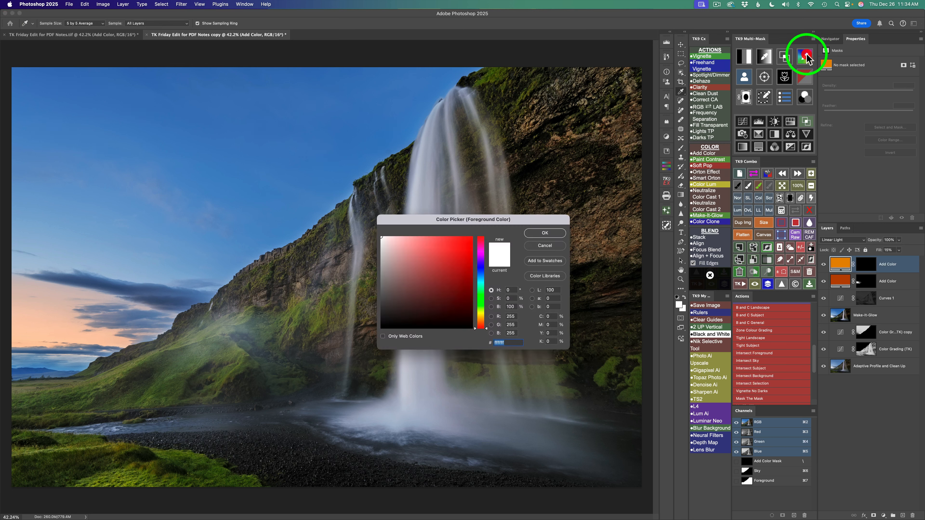
click(619, 124)
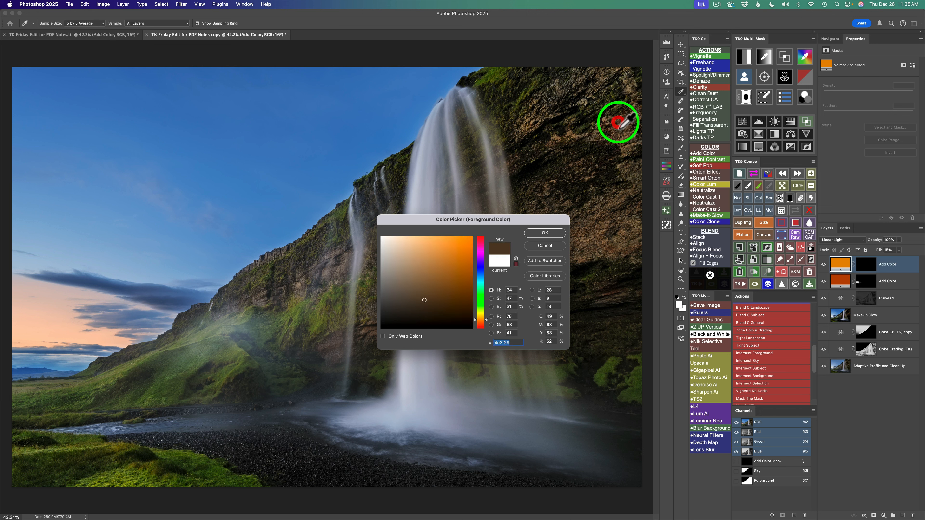
key(Return)
click(744, 97)
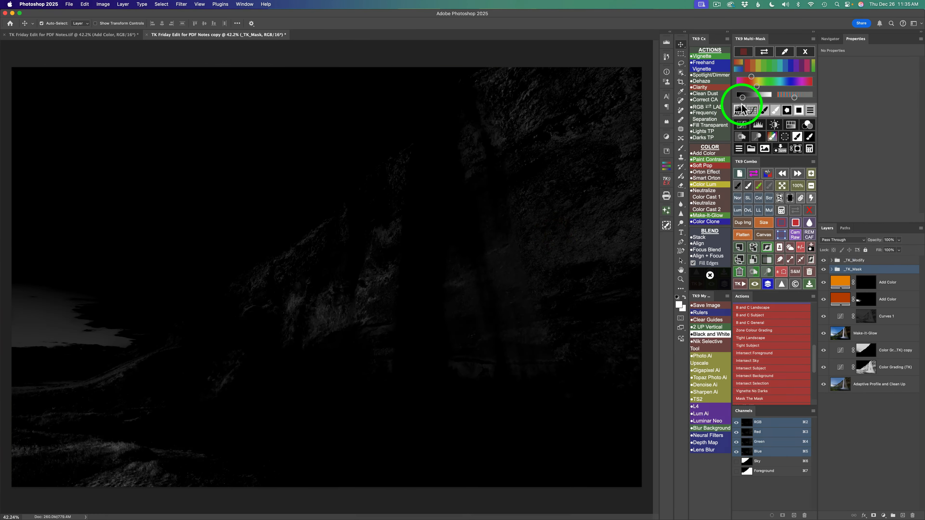
drag(742, 99, 768, 102)
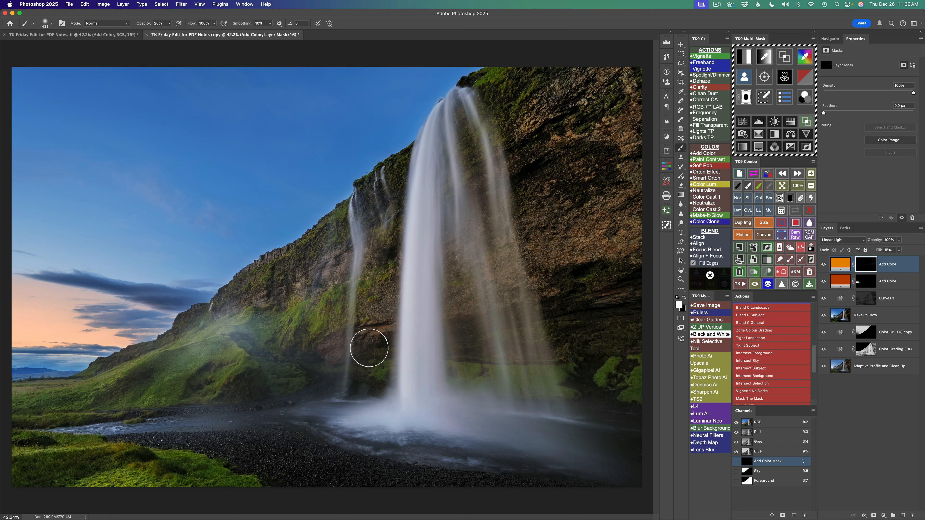
drag(455, 316, 447, 320)
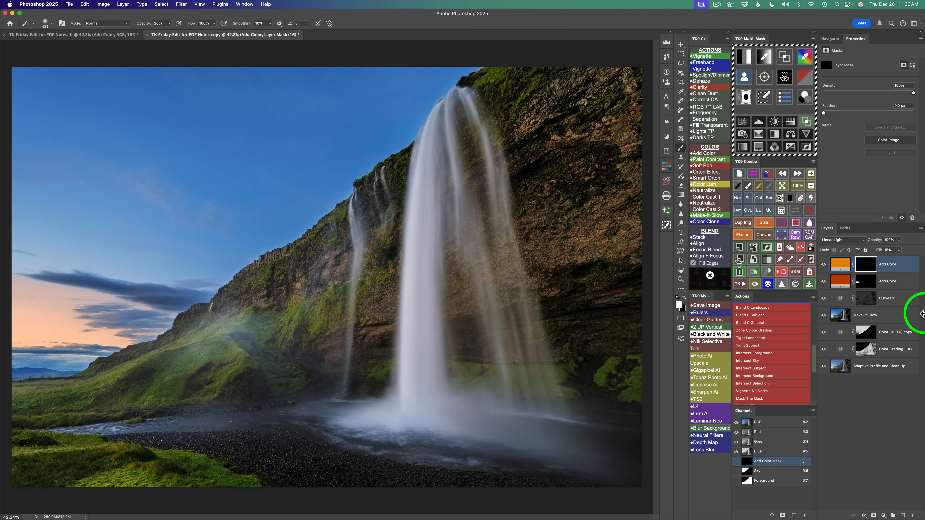
- Change the top Add Color layer's solid color to 8a451c and set its fill to 25%
double_click(846, 272)
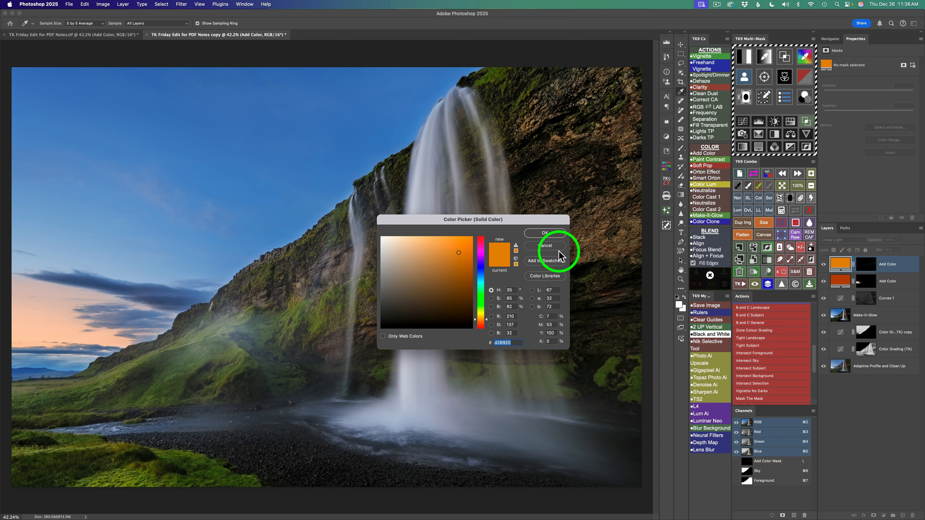
text(8a451c)
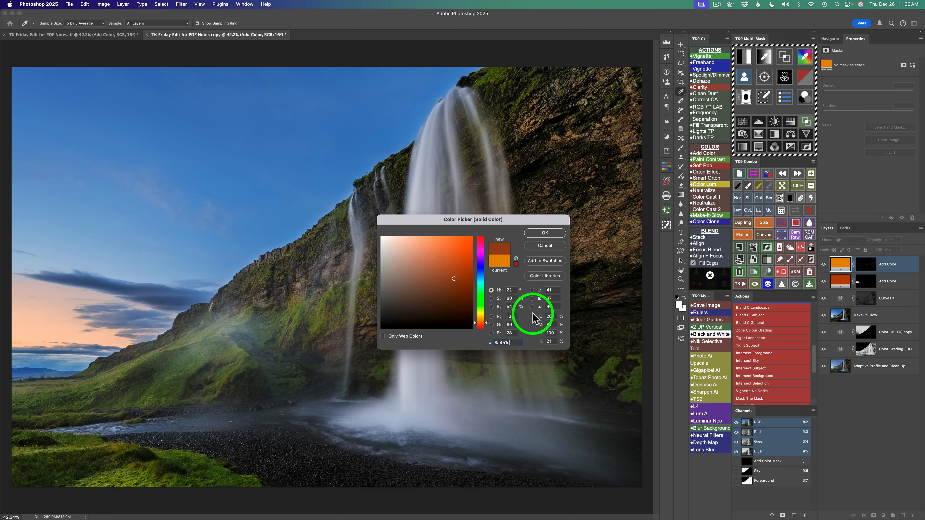
click(555, 236)
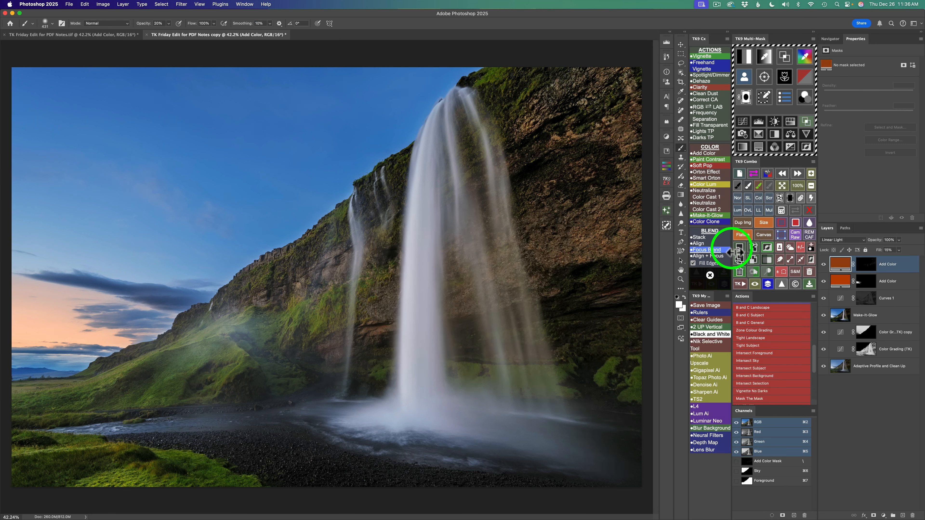
click(824, 265)
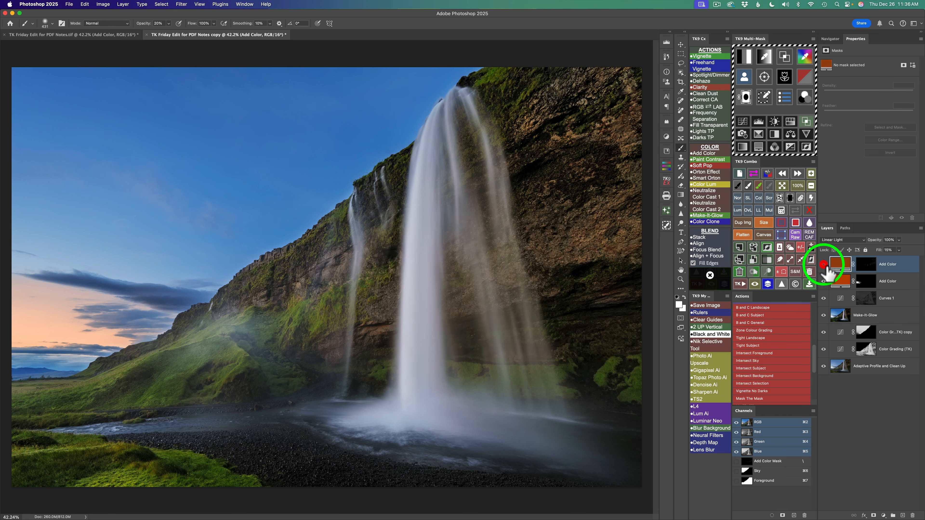
click(824, 265)
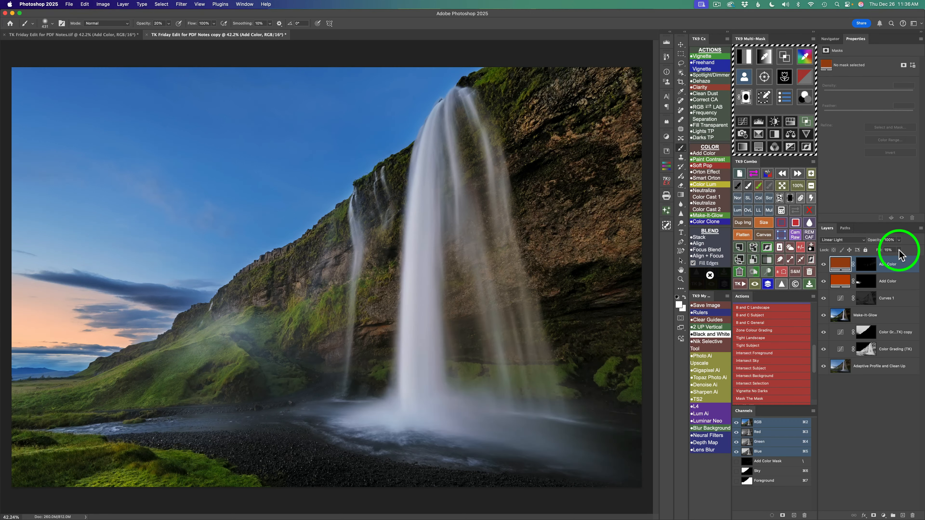
mouse_move(899, 254)
mouse_down()
mouse_move(890, 260)
mouse_move(923, 262)
mouse_move(895, 261)
mouse_up()
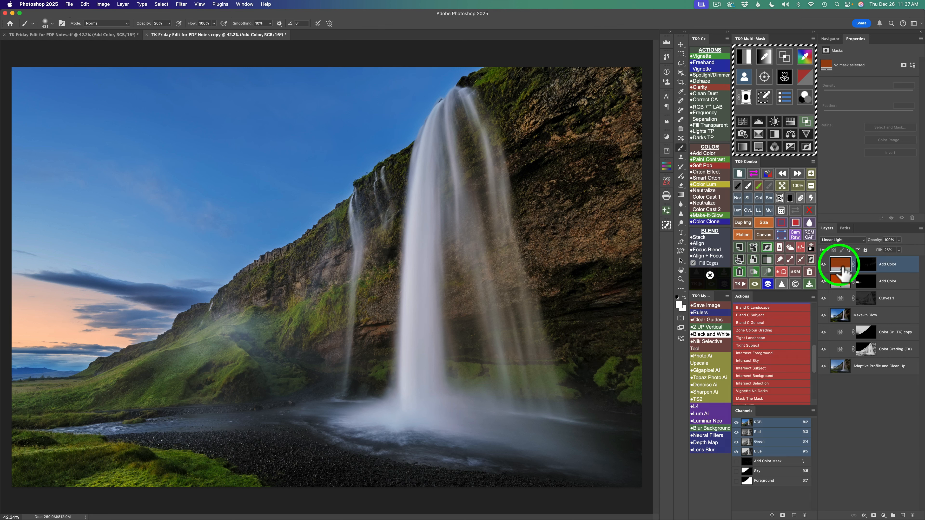
- Paint white on the top Add Color layer's mask over the cliff rock, and inspect the mask on its own
click(872, 268)
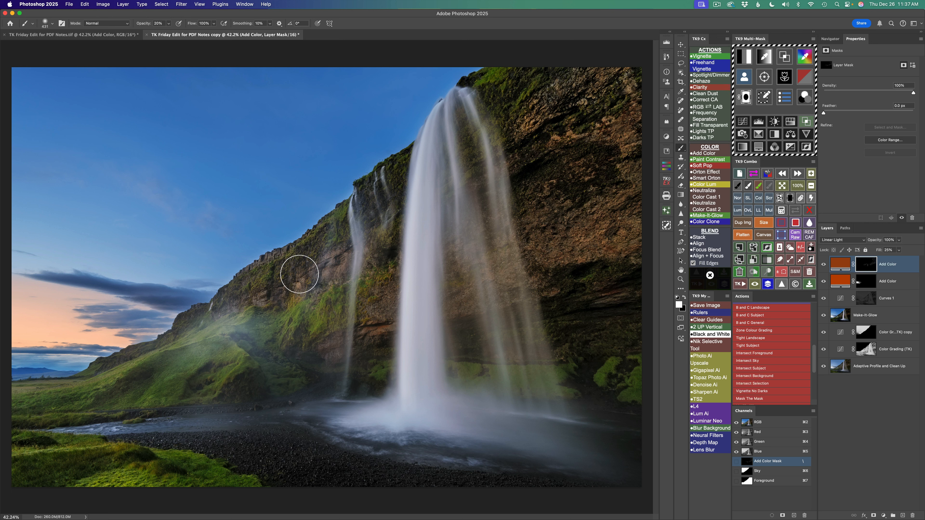
mouse_move(301, 260)
mouse_down()
mouse_move(253, 276)
mouse_move(310, 253)
mouse_move(286, 271)
mouse_move(294, 294)
mouse_move(279, 304)
mouse_move(342, 270)
mouse_move(317, 291)
mouse_move(349, 257)
mouse_move(340, 295)
mouse_move(370, 329)
mouse_move(322, 345)
mouse_move(343, 359)
mouse_move(327, 364)
mouse_move(381, 339)
mouse_move(391, 347)
mouse_move(363, 349)
mouse_move(391, 346)
mouse_move(371, 348)
mouse_move(392, 360)
mouse_move(341, 360)
mouse_move(393, 343)
mouse_move(373, 338)
mouse_move(463, 324)
mouse_move(465, 283)
mouse_move(474, 296)
mouse_move(510, 300)
mouse_move(649, 289)
mouse_move(633, 281)
mouse_move(619, 232)
mouse_move(644, 196)
mouse_move(616, 138)
mouse_move(640, 117)
mouse_move(608, 103)
mouse_move(637, 68)
mouse_move(593, 82)
mouse_move(591, 73)
mouse_move(532, 110)
mouse_move(556, 95)
mouse_move(533, 149)
mouse_up()
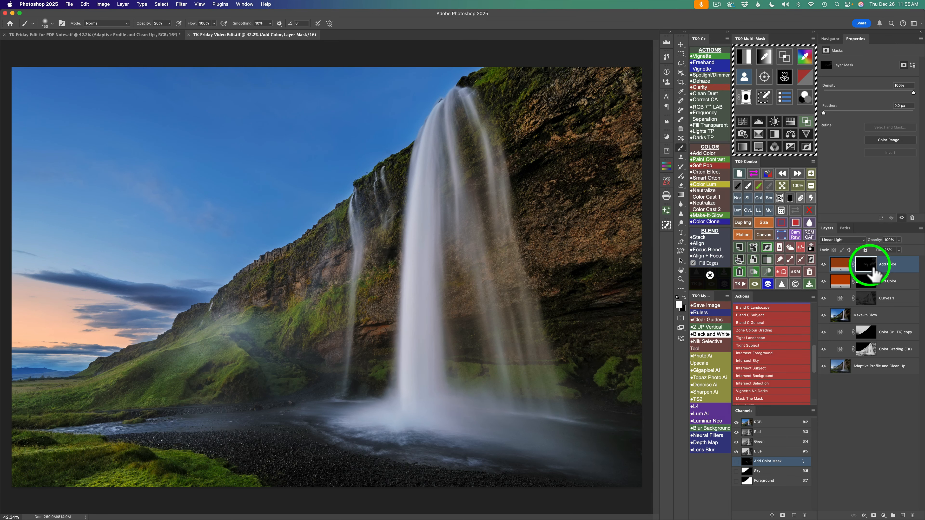
click(795, 211)
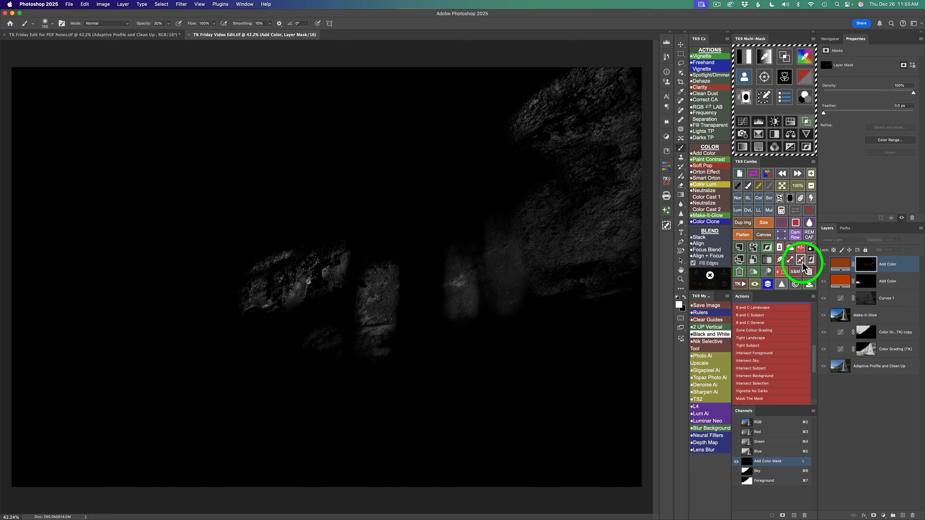
click(795, 214)
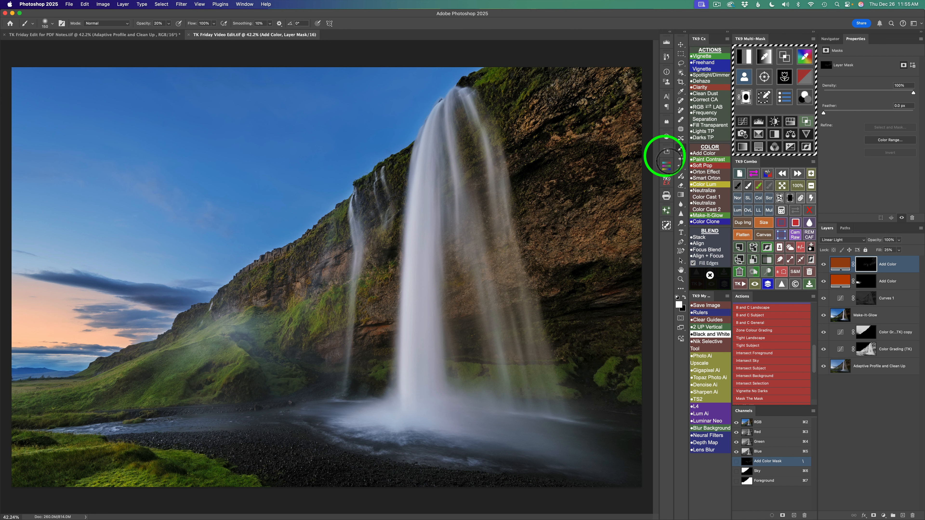
- Clear the selection and touch up the Add Color mask on the cliff beside the narrow waterfall, checking the layer's effect
click(799, 248)
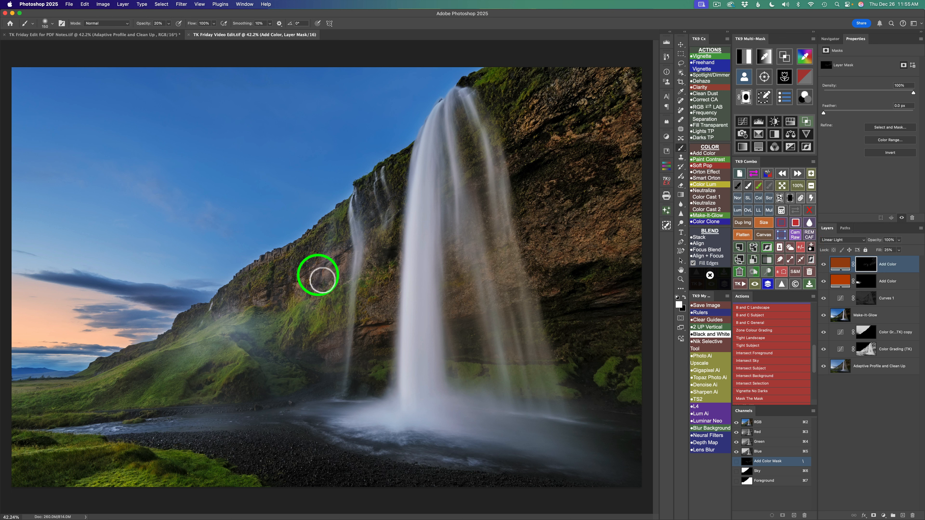
click(327, 260)
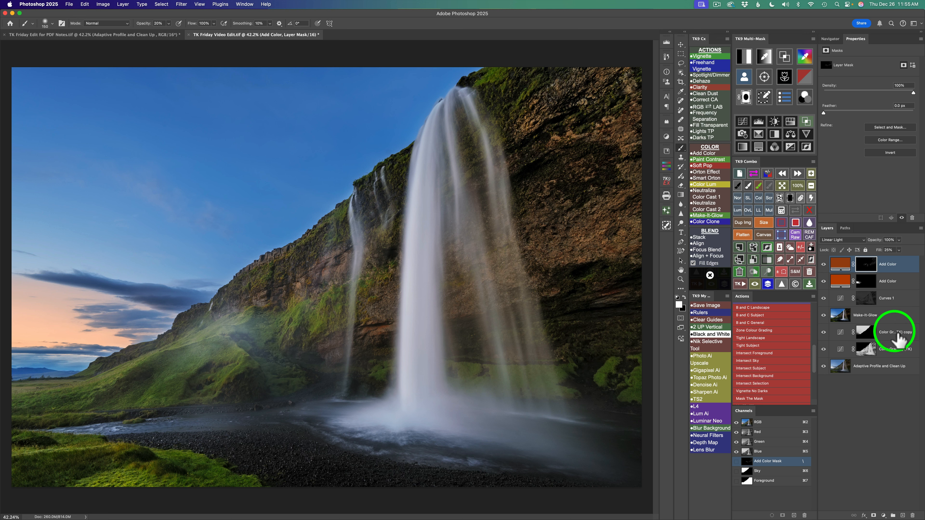
click(823, 264)
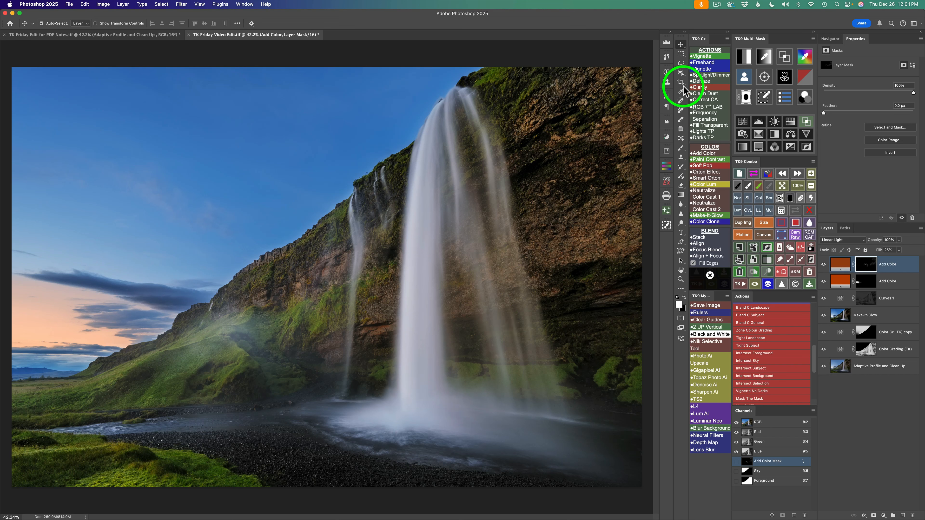
- Display the Lights 2 luminosity mask, compare it across the color channels, and choose the blue channel version
click(745, 58)
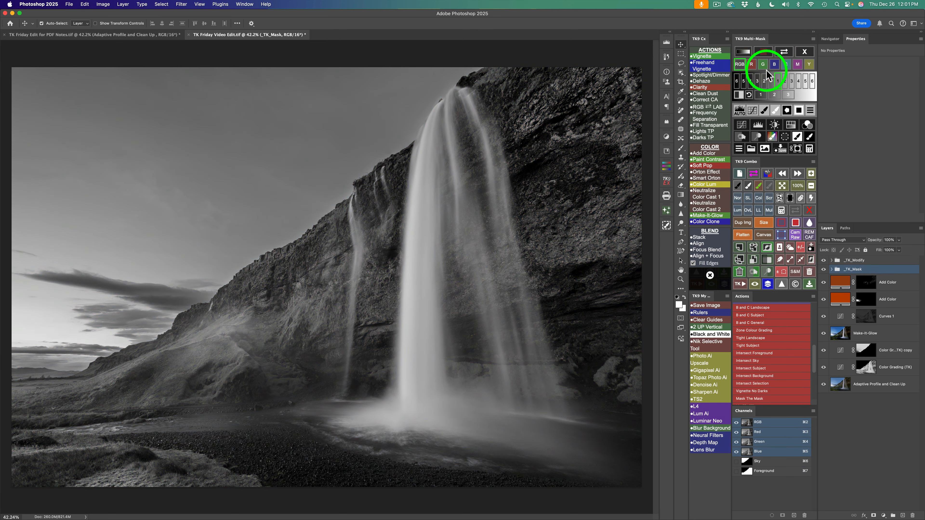
click(784, 82)
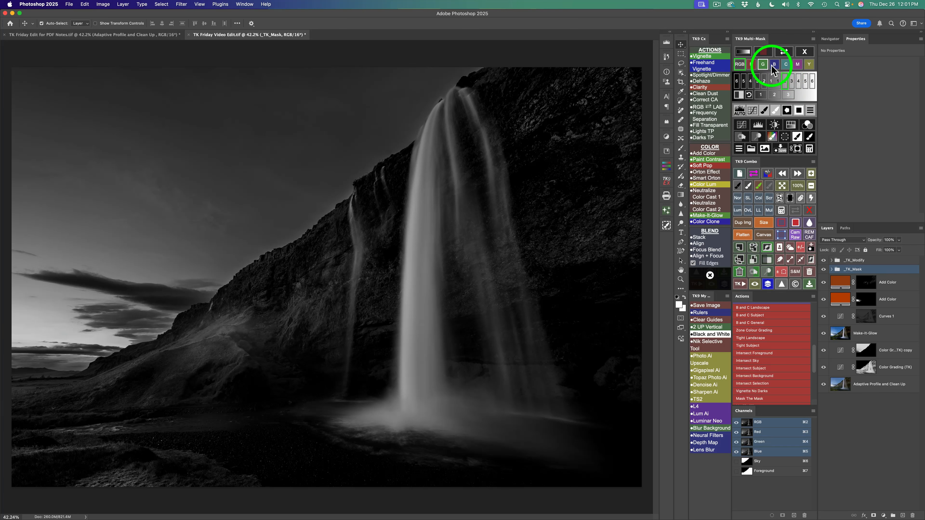
click(751, 65)
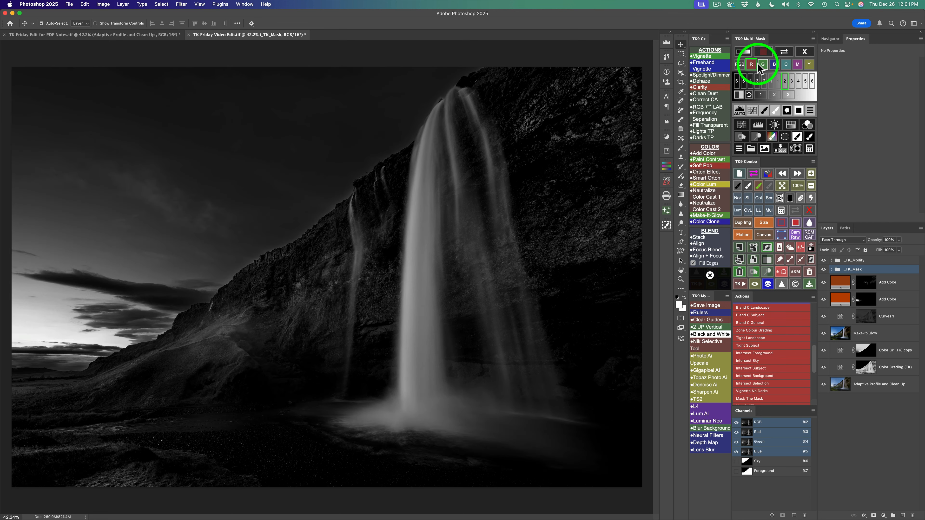
click(763, 66)
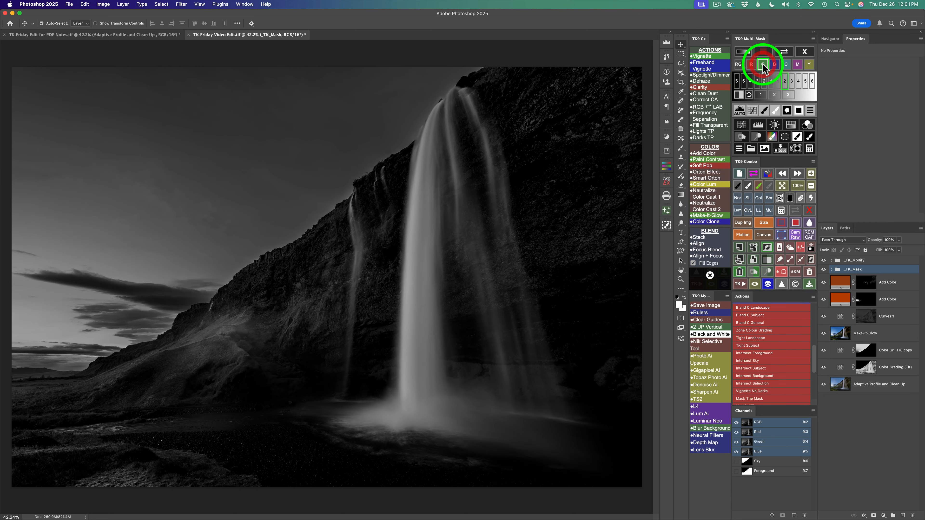
click(774, 64)
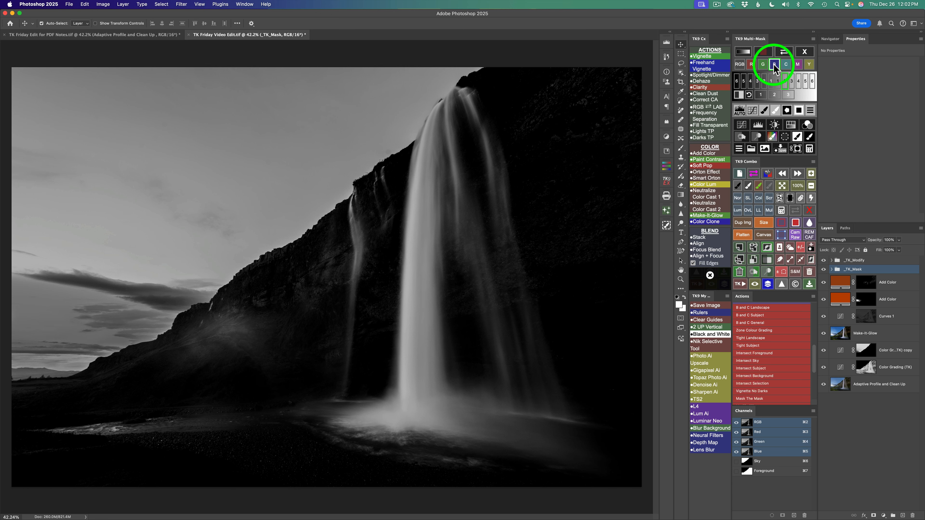
click(785, 64)
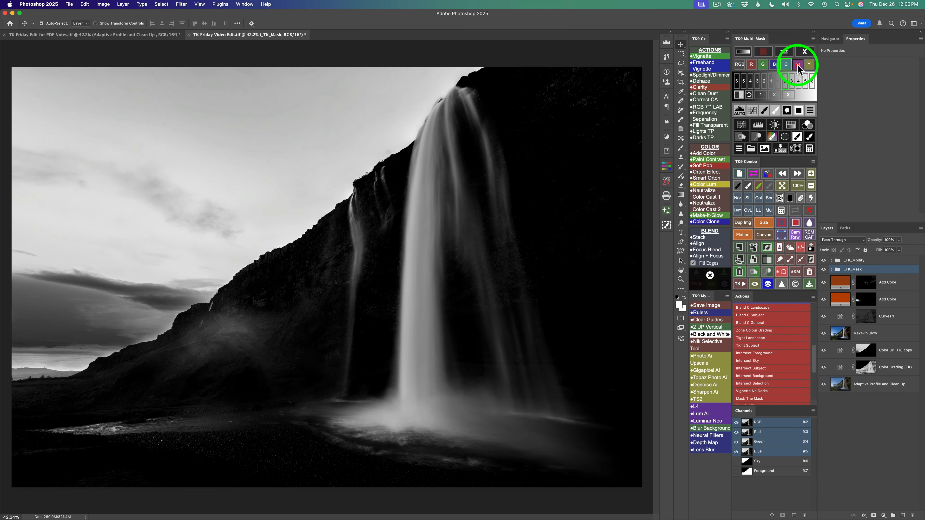
click(797, 64)
click(809, 66)
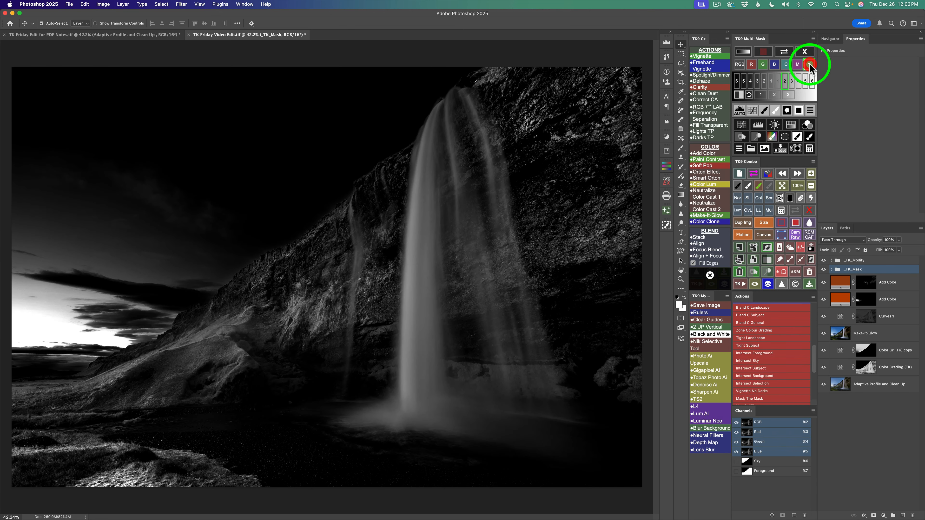
click(774, 65)
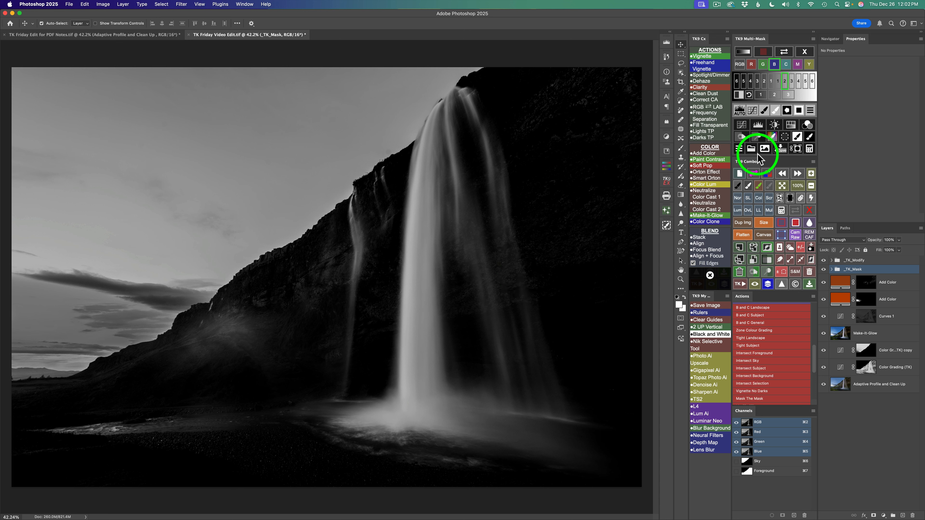
- Create an Overlay dodge layer through the Lights 2 mask and paint white at 20% opacity down the main waterfall's brightest column
click(761, 138)
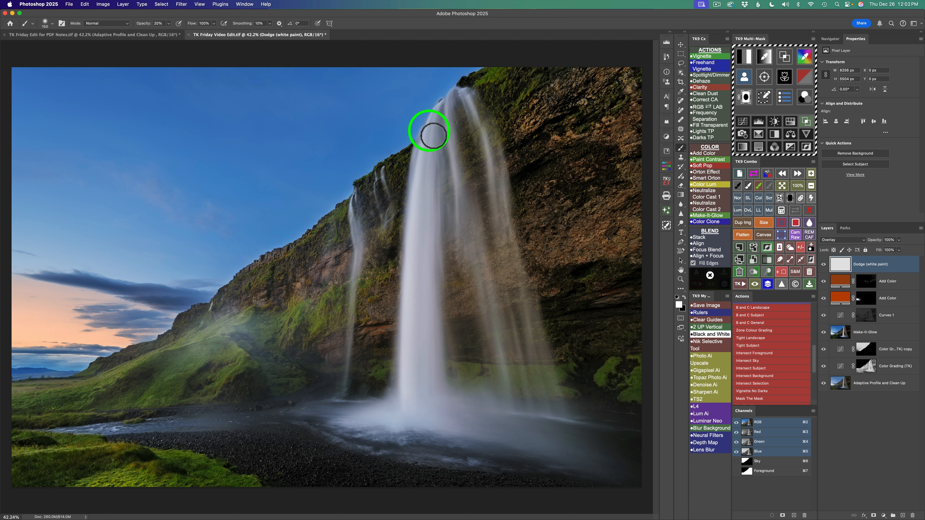
drag(429, 130, 429, 114)
drag(425, 148, 411, 247)
drag(417, 184, 408, 382)
drag(410, 271, 407, 416)
drag(426, 327, 437, 188)
drag(433, 152, 423, 233)
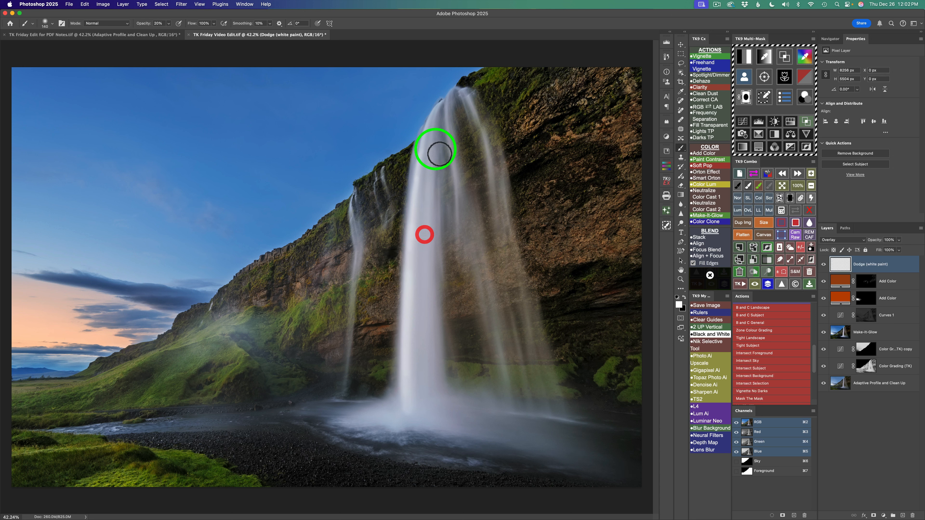
drag(431, 113, 423, 316)
drag(433, 243, 431, 388)
drag(433, 353, 442, 408)
drag(438, 310, 441, 423)
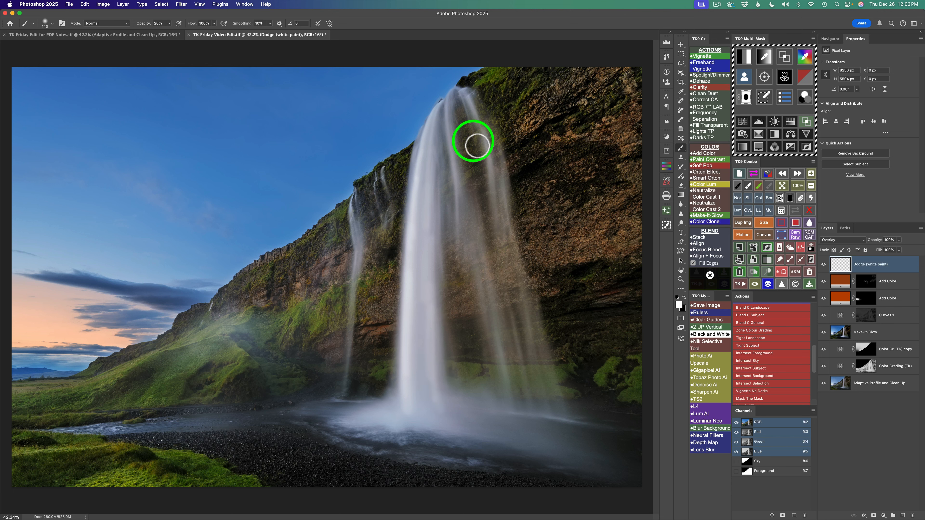
- Paint white on the dodge layer along the thinner water streams on the right side of the main waterfall
mouse_move(454, 158)
mouse_down()
mouse_move(459, 262)
mouse_move(482, 296)
mouse_move(479, 269)
mouse_move(500, 413)
mouse_up()
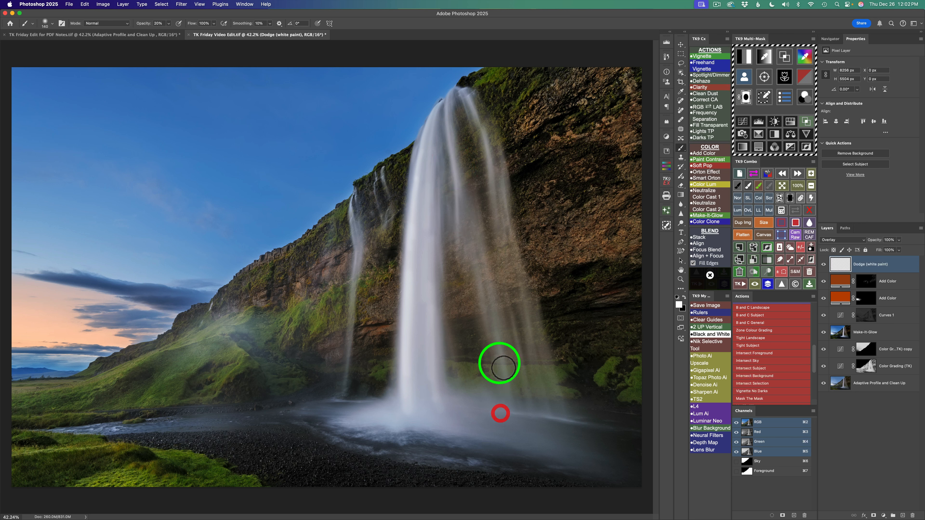
drag(490, 273, 510, 392)
mouse_move(495, 300)
mouse_down()
mouse_move(512, 385)
mouse_move(512, 287)
mouse_move(534, 401)
mouse_up()
drag(509, 297, 534, 410)
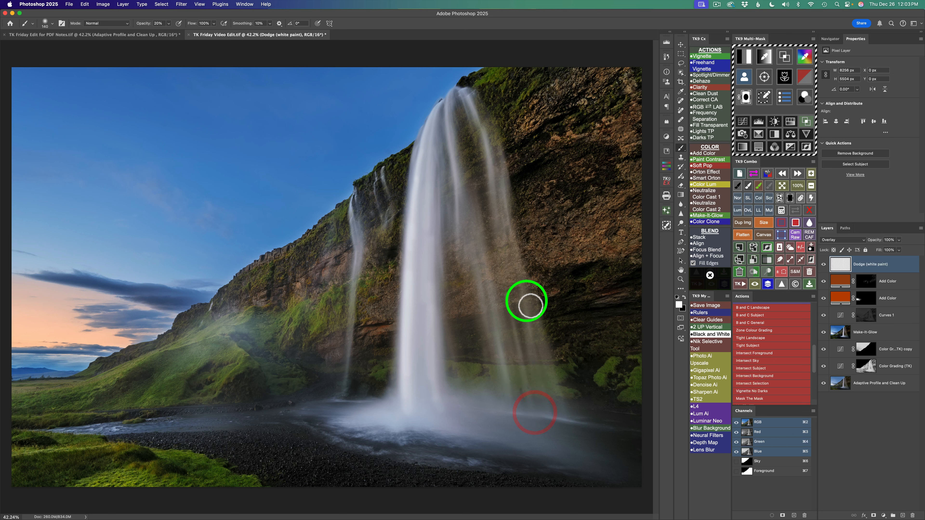
mouse_move(524, 294)
mouse_down()
mouse_move(546, 398)
mouse_move(538, 409)
mouse_up()
mouse_move(535, 295)
mouse_down()
mouse_move(567, 416)
mouse_move(556, 408)
mouse_up()
mouse_move(487, 120)
mouse_down()
mouse_move(464, 91)
mouse_move(483, 134)
mouse_move(494, 233)
mouse_up()
drag(489, 149, 504, 260)
drag(505, 184, 513, 259)
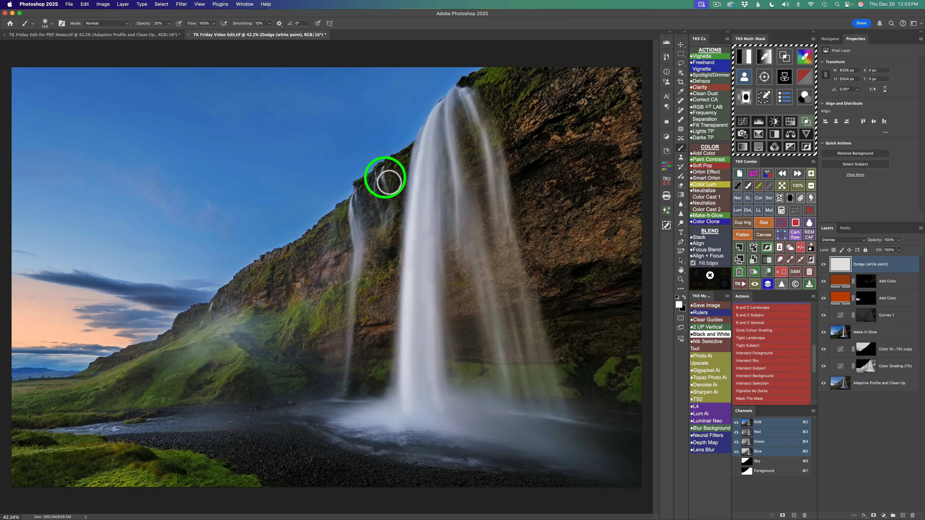
- Dodge the narrow waterfall and the mist on the grassy slope, and compare the image with and without the dodge layer
drag(386, 178, 379, 175)
mouse_move(382, 169)
mouse_down()
mouse_move(387, 193)
mouse_move(377, 174)
mouse_move(374, 188)
mouse_move(384, 231)
mouse_move(355, 198)
mouse_move(351, 218)
mouse_move(361, 258)
mouse_move(353, 362)
mouse_up()
drag(354, 326, 344, 398)
drag(353, 338, 347, 379)
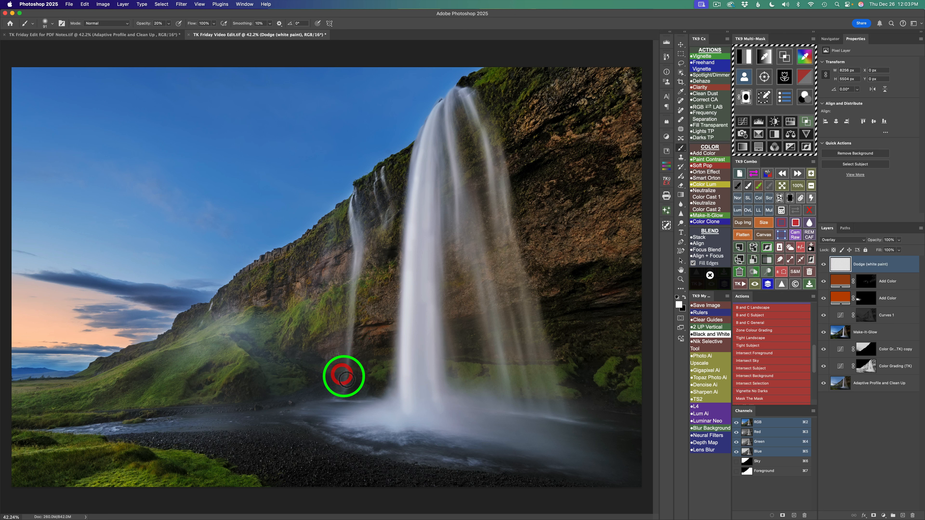
drag(214, 306, 191, 336)
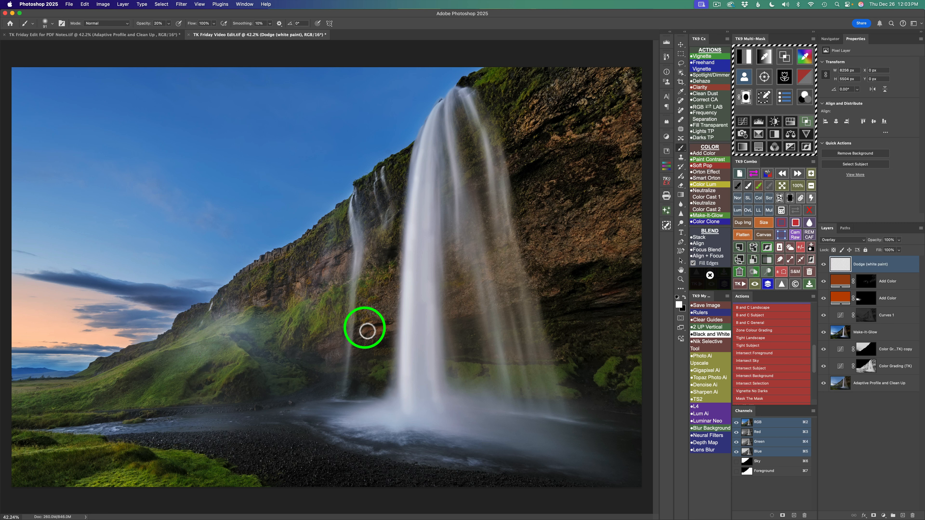
click(824, 264)
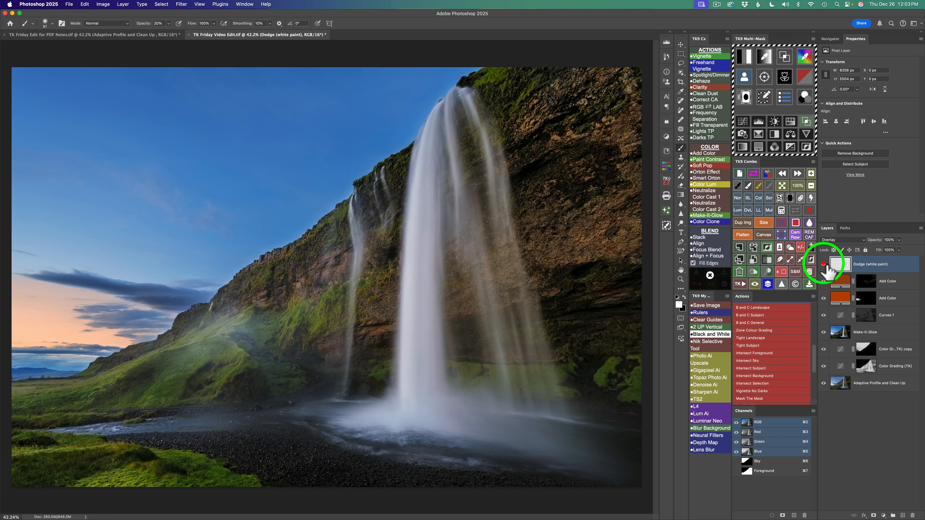
click(824, 264)
click(824, 264)
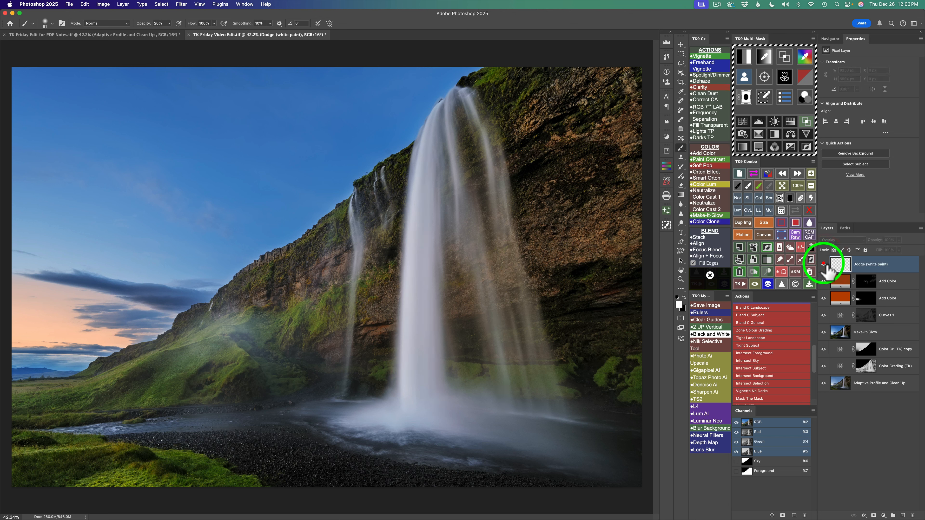
click(824, 263)
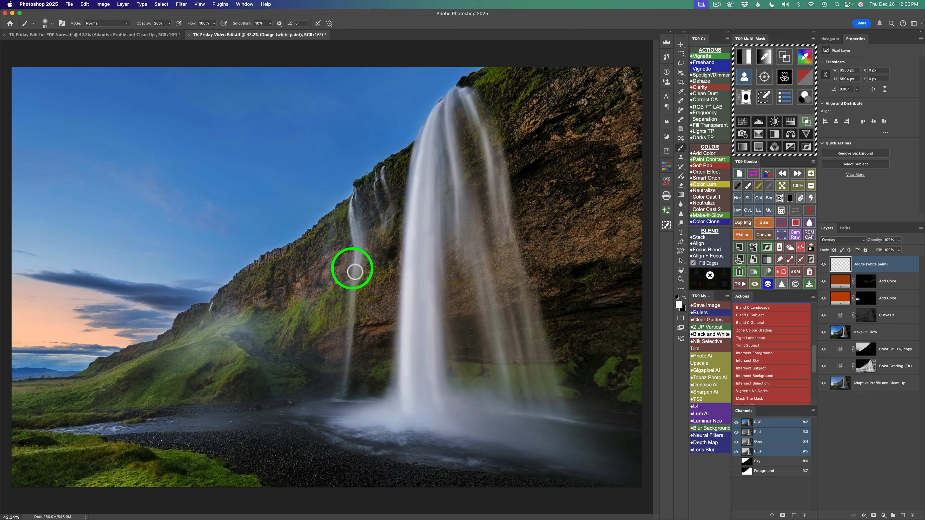
- Paint white with a larger brush over the spray and water at the waterfall's base on the dodge layer
drag(384, 409, 399, 413)
drag(391, 418, 331, 417)
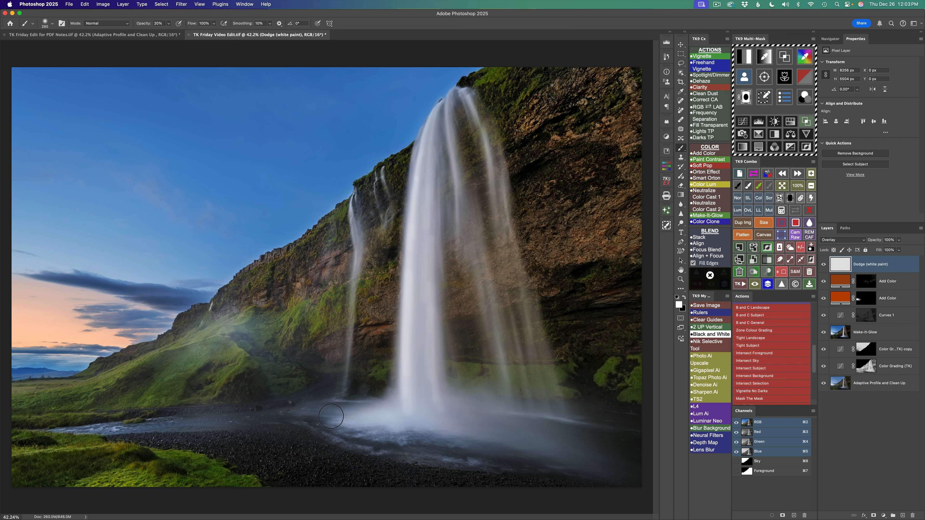
drag(409, 415, 470, 421)
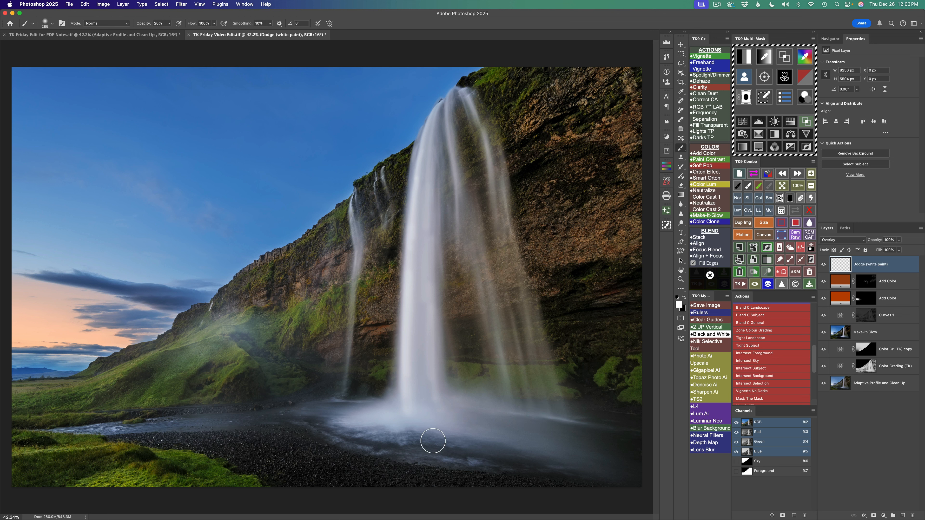
- Check the image for clipping with the live clipping preview, and compare the dodge layer's effect on and off
click(768, 174)
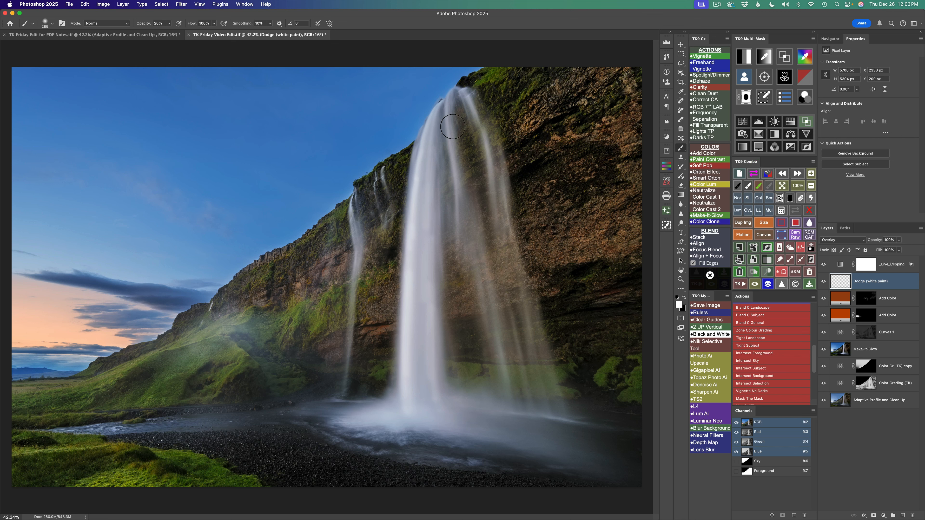
click(769, 174)
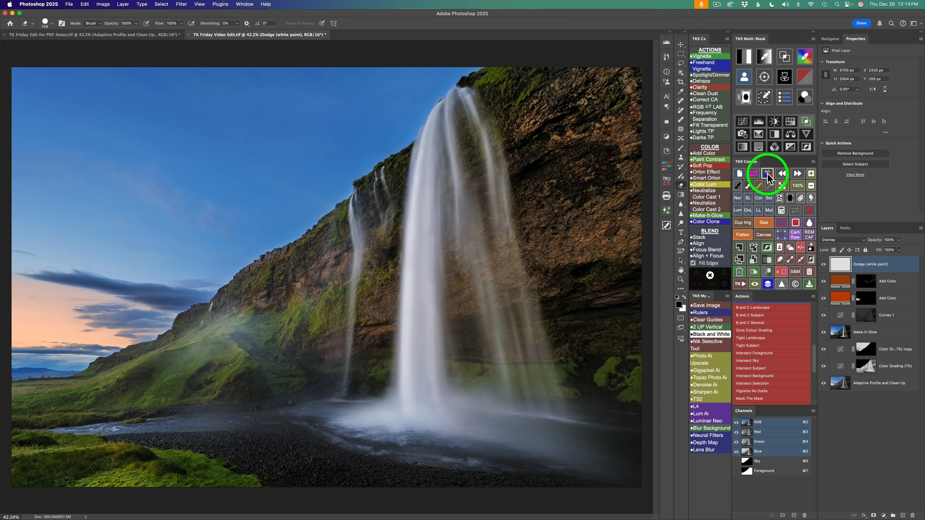
click(822, 264)
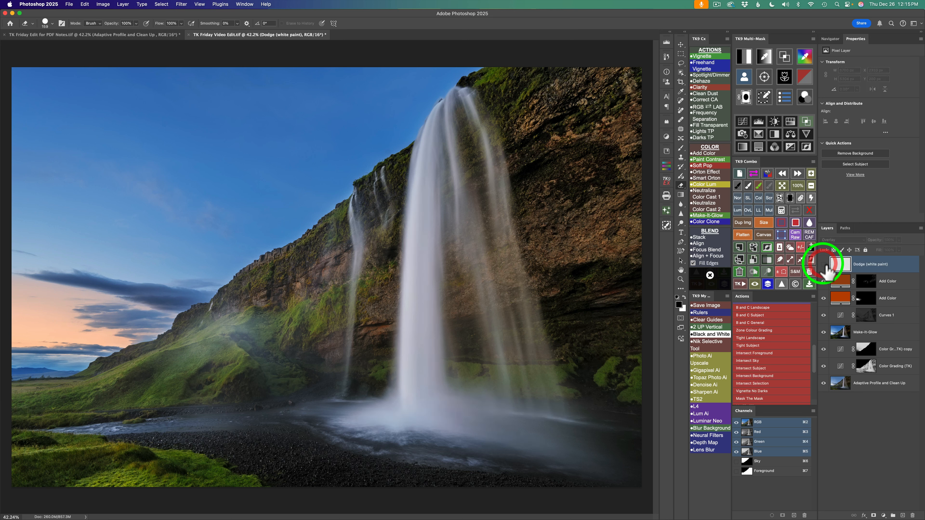
click(824, 265)
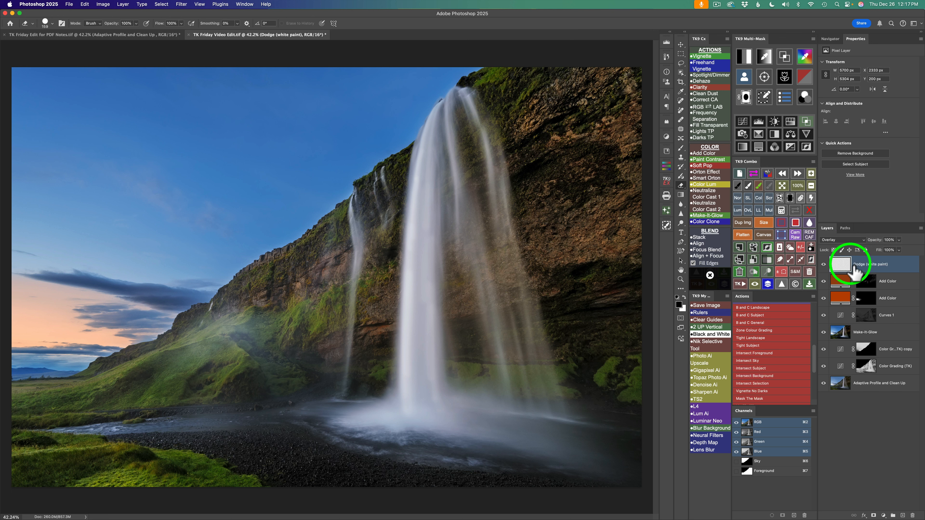
- Mask the sky out of the Dodge (white paint) layer by subtracting the saved Sky selection
click(781, 210)
click(746, 187)
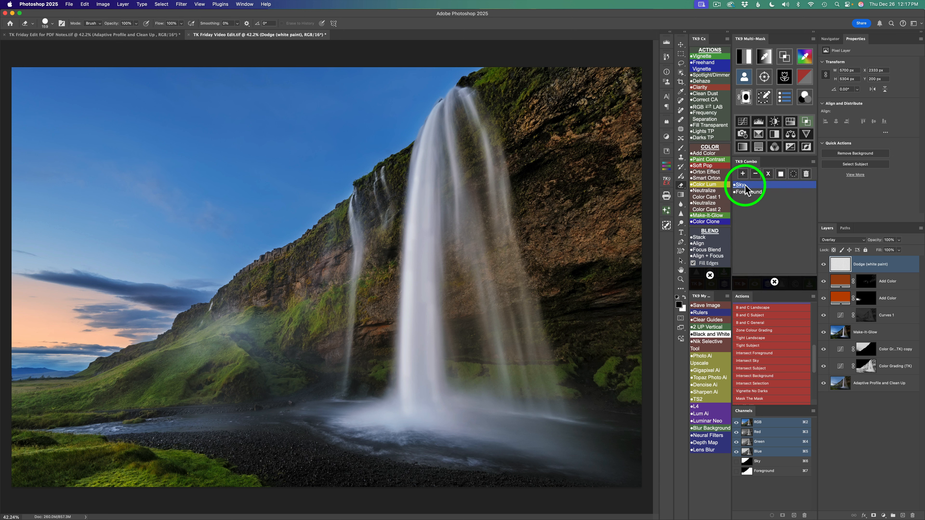
click(755, 175)
click(864, 265)
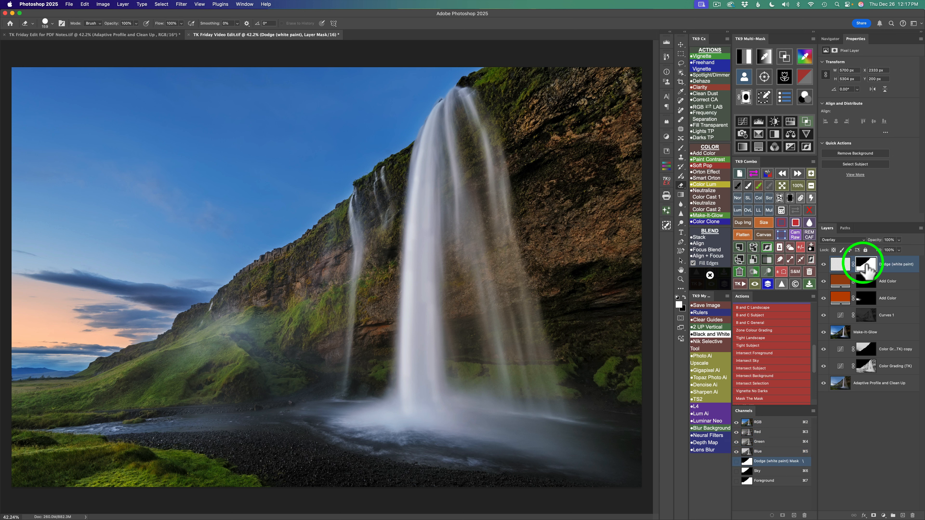
mouse_move(351, 161)
mouse_down()
mouse_move(420, 116)
mouse_move(412, 130)
mouse_move(412, 94)
mouse_move(427, 146)
mouse_move(549, 251)
mouse_up()
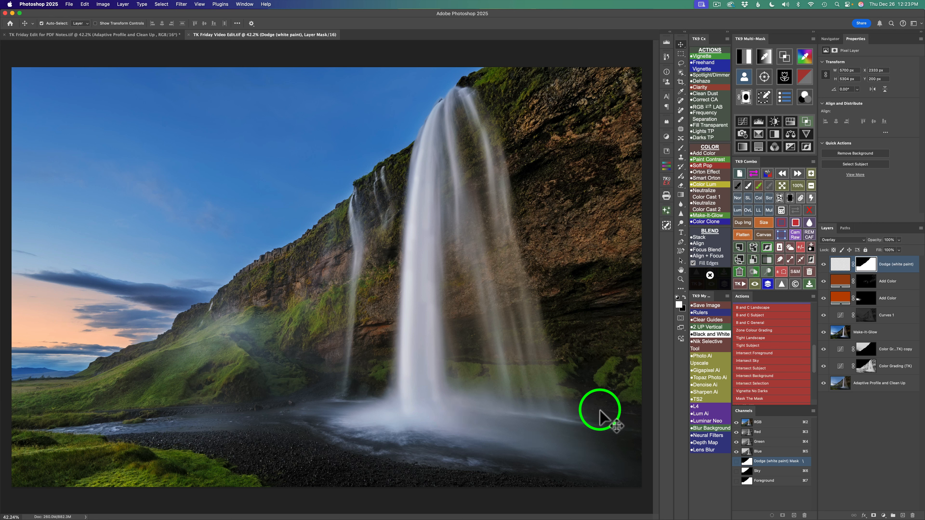
- Apply a Camera Raw filter to a merged copy of the image with Dehaze set to -82
click(797, 236)
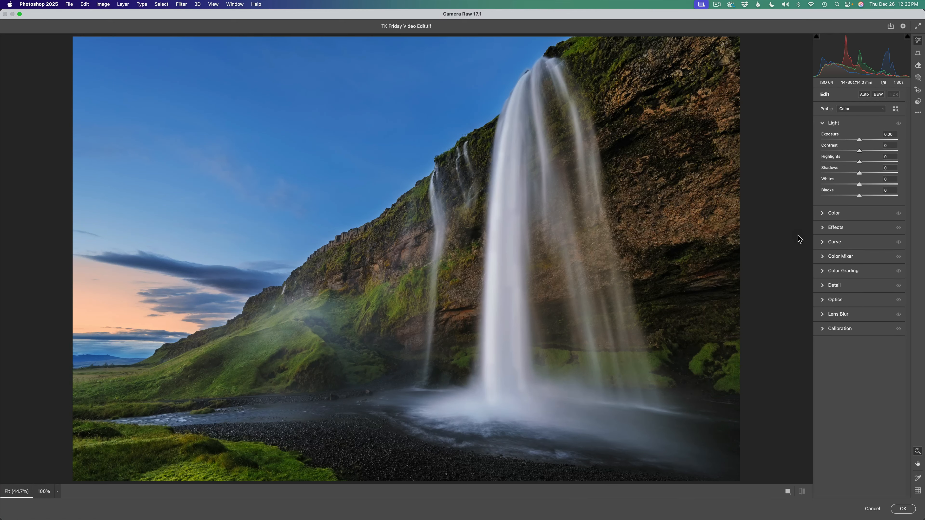
click(864, 228)
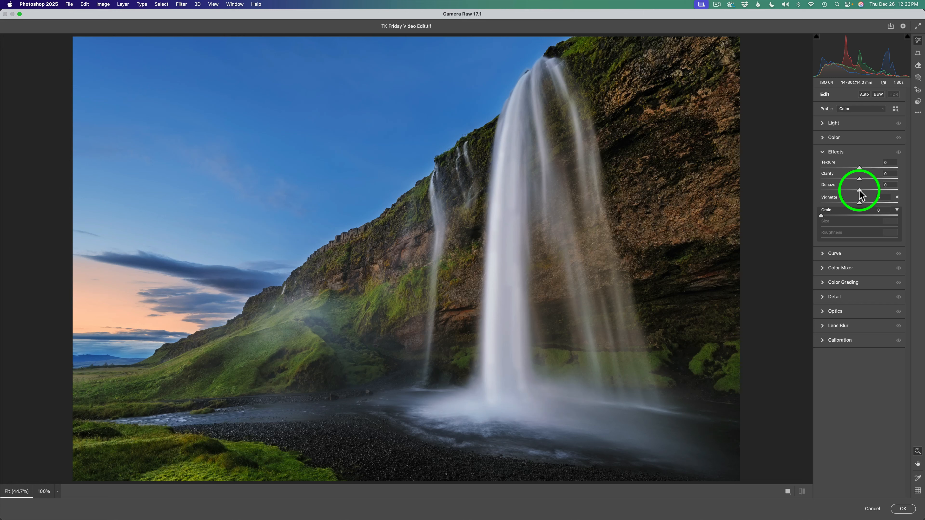
drag(860, 190, 825, 192)
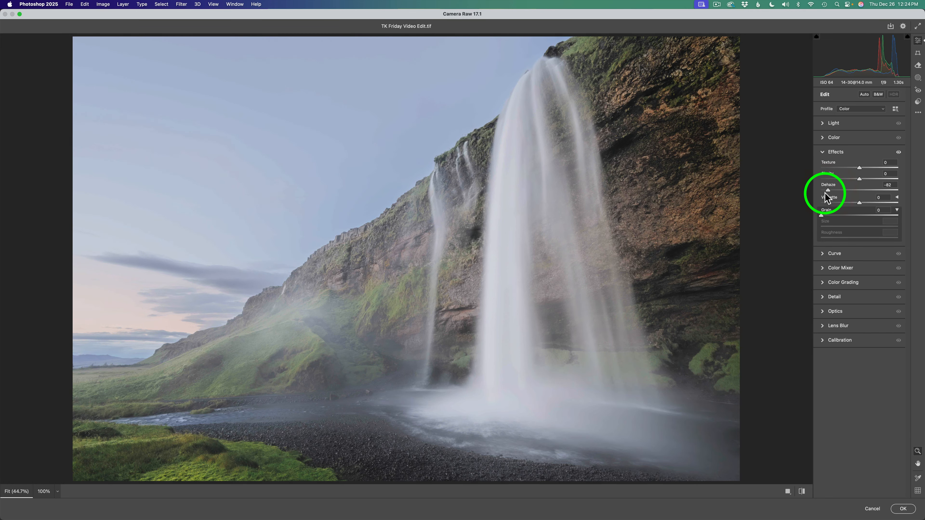
click(905, 509)
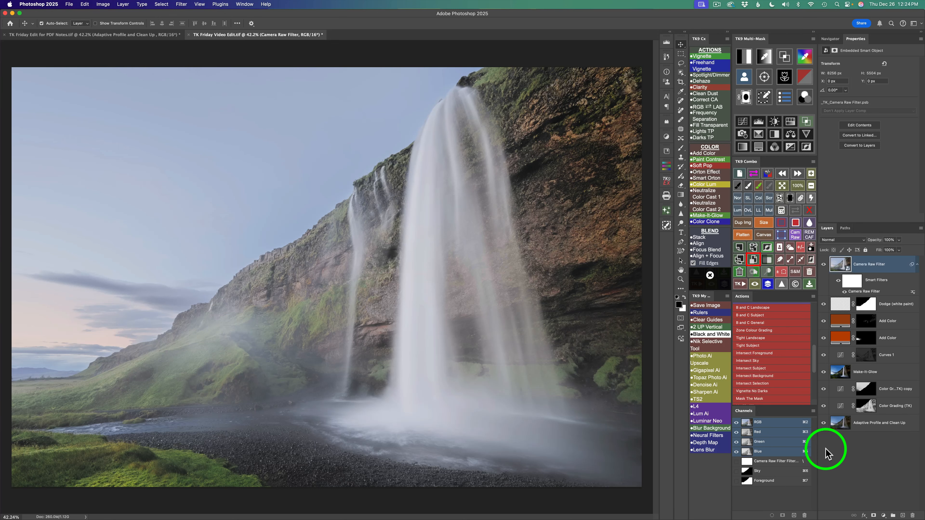
- Add a black mask to the Camera Raw Filter layer and paint haze back in white at 10% opacity around the waterfalls' bases and lower cliff
click(790, 198)
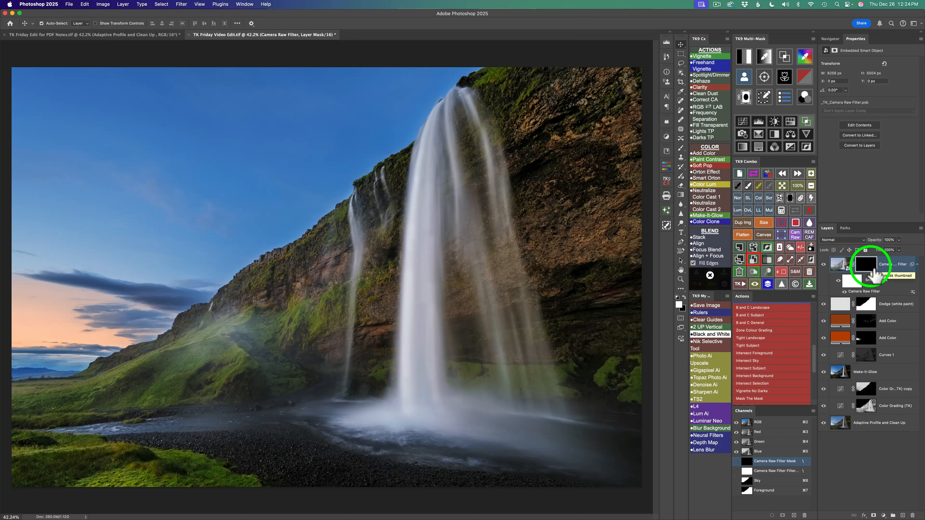
click(747, 186)
click(737, 185)
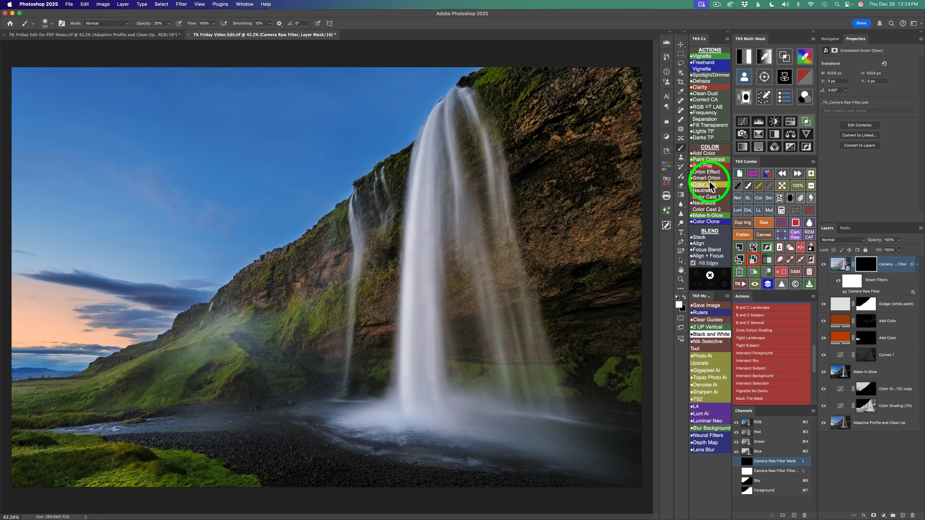
key(1)
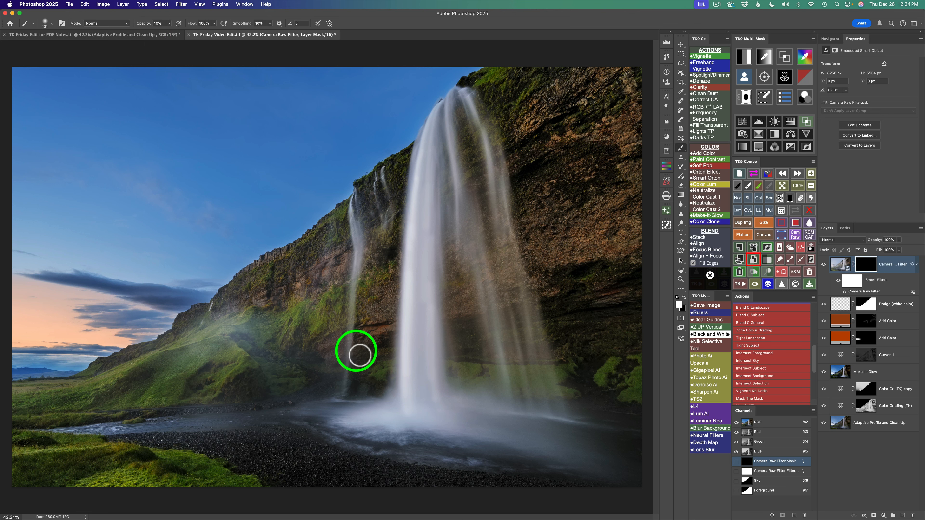
drag(306, 351, 326, 357)
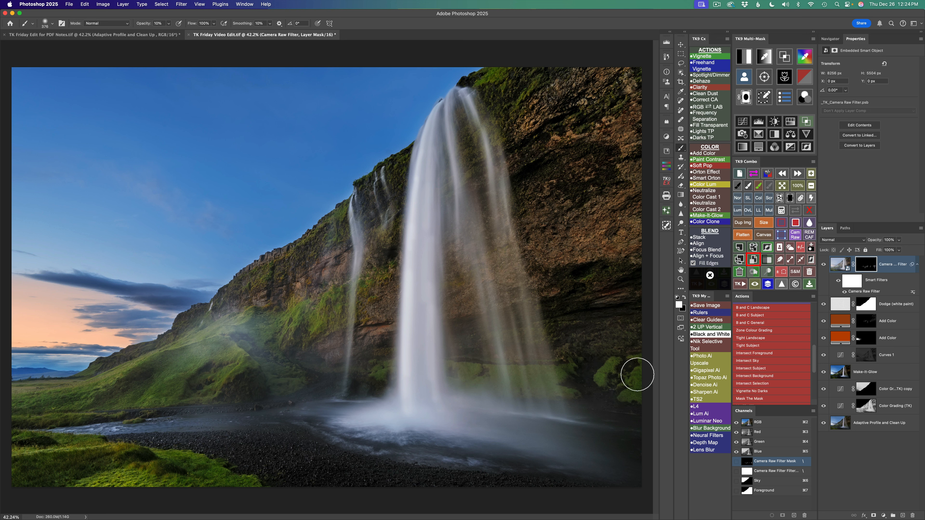
ctrl+alt+drag(582, 348, 622, 366)
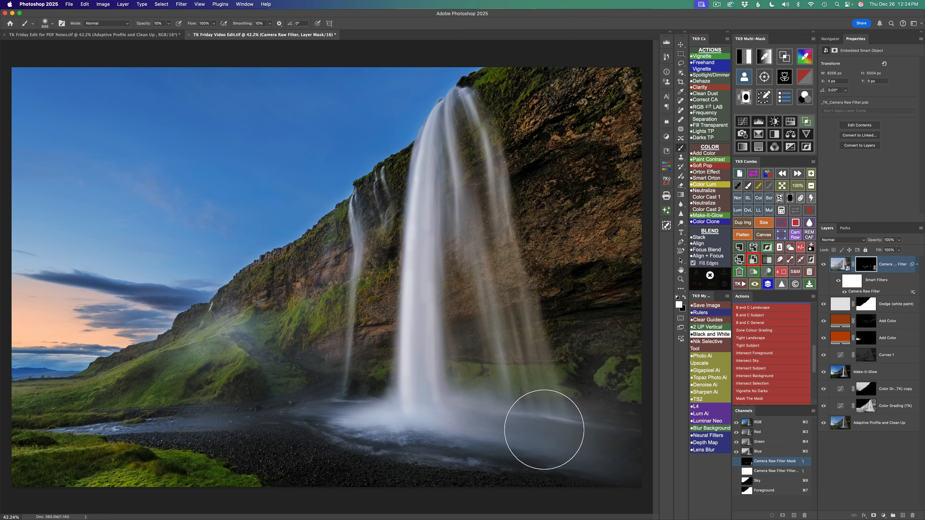
mouse_move(517, 439)
mouse_down()
mouse_move(420, 448)
mouse_move(389, 437)
mouse_move(323, 438)
mouse_move(365, 362)
mouse_move(371, 326)
mouse_move(383, 371)
mouse_up()
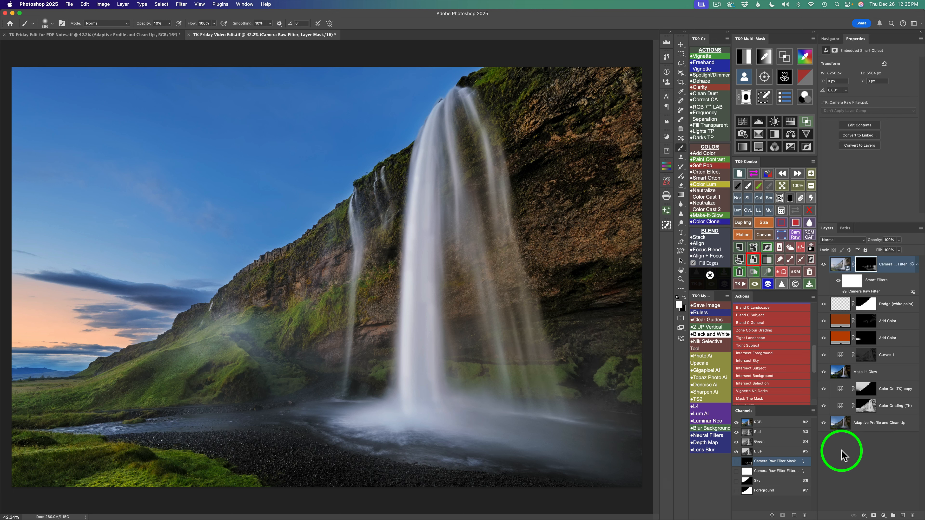
- Reduce the Camera Raw Filter layer's opacity to about 75% and compare the haze effect on and off
click(824, 264)
click(824, 265)
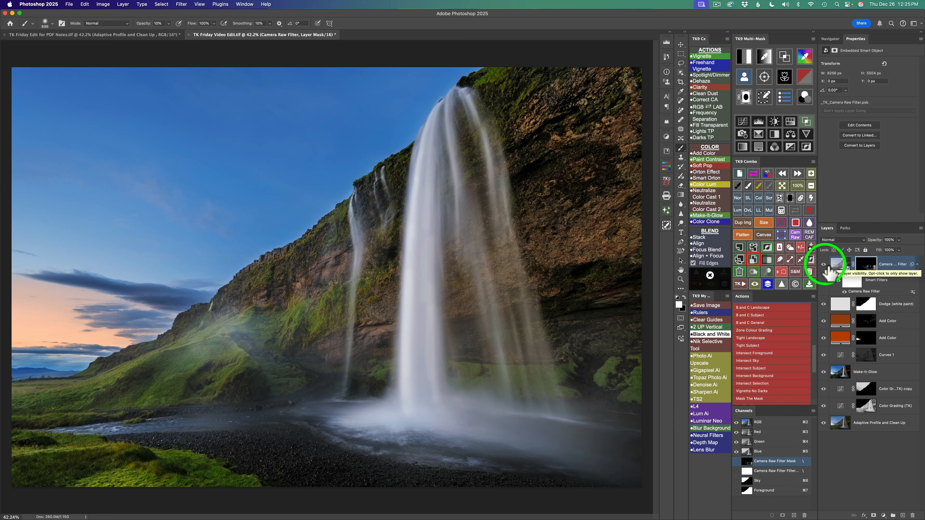
click(824, 264)
click(825, 265)
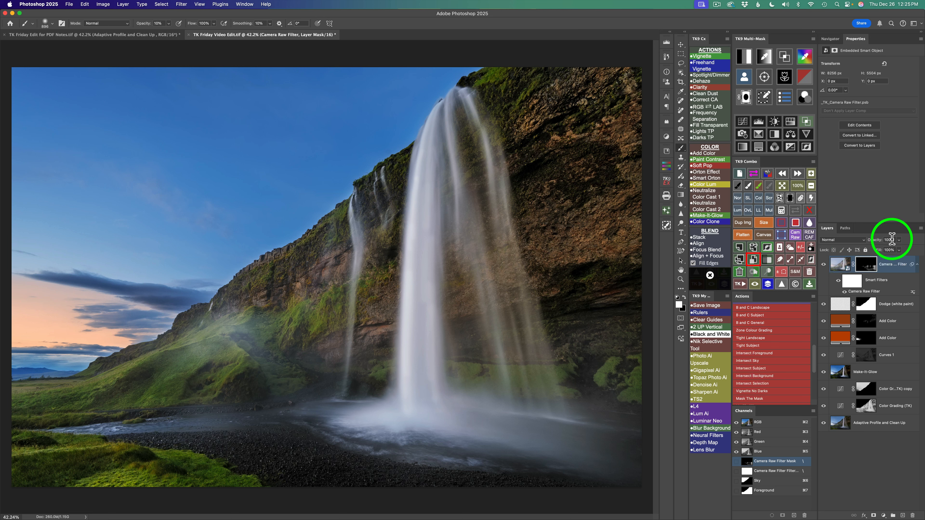
click(899, 240)
drag(899, 248, 867, 252)
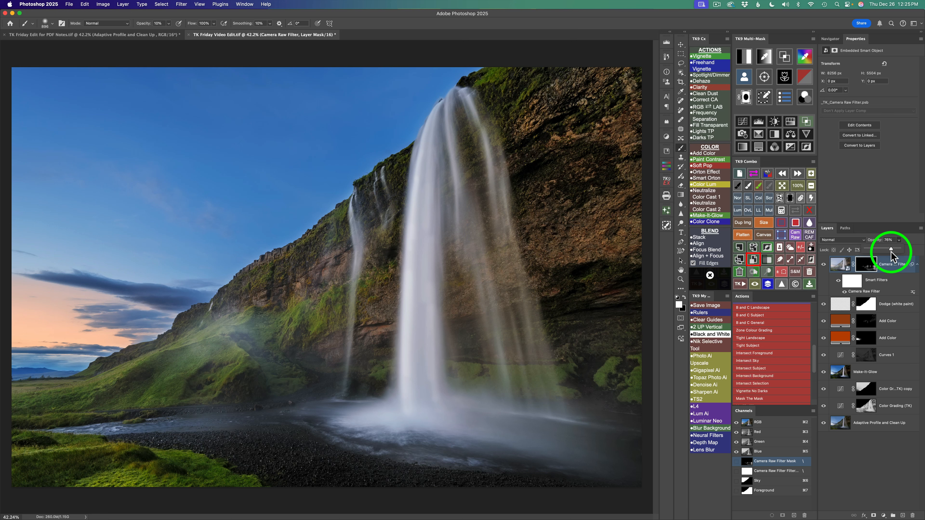
click(823, 264)
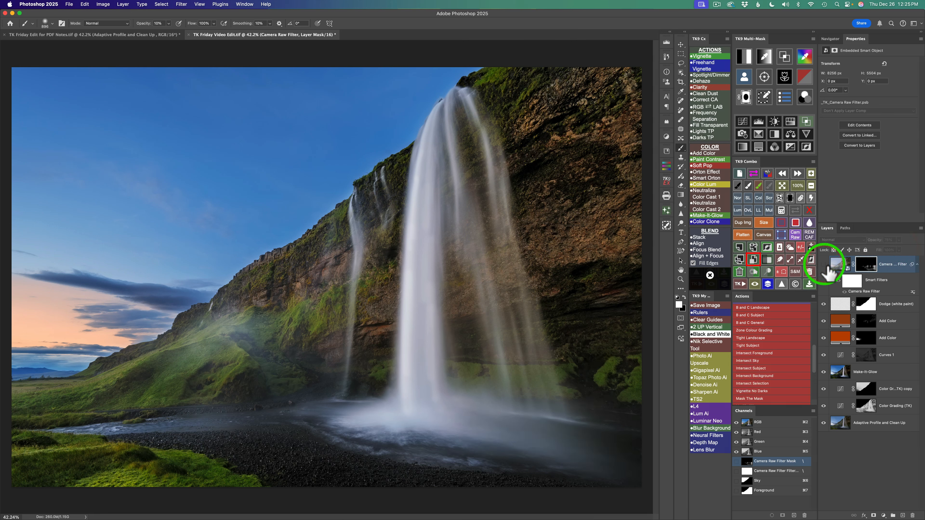
click(823, 264)
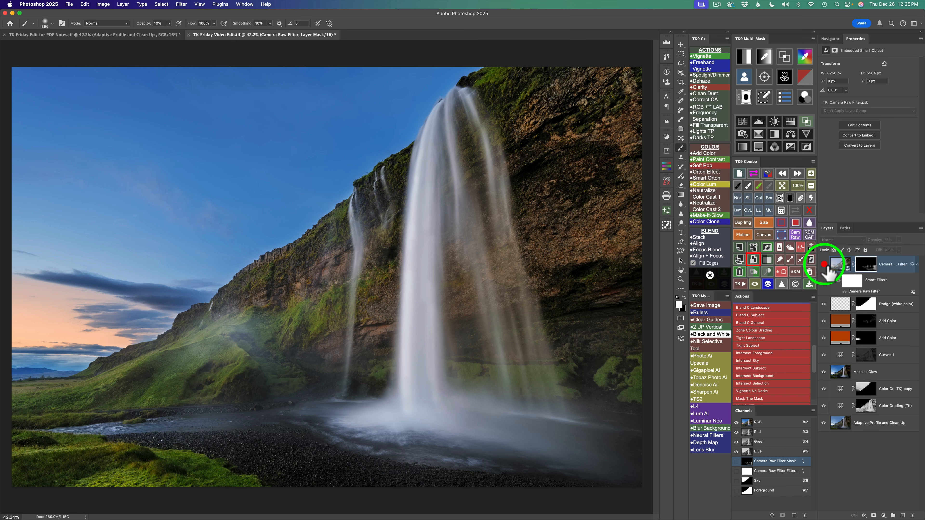
- Compare the image with the Camera Raw Filter haze layer hidden and shown
click(823, 264)
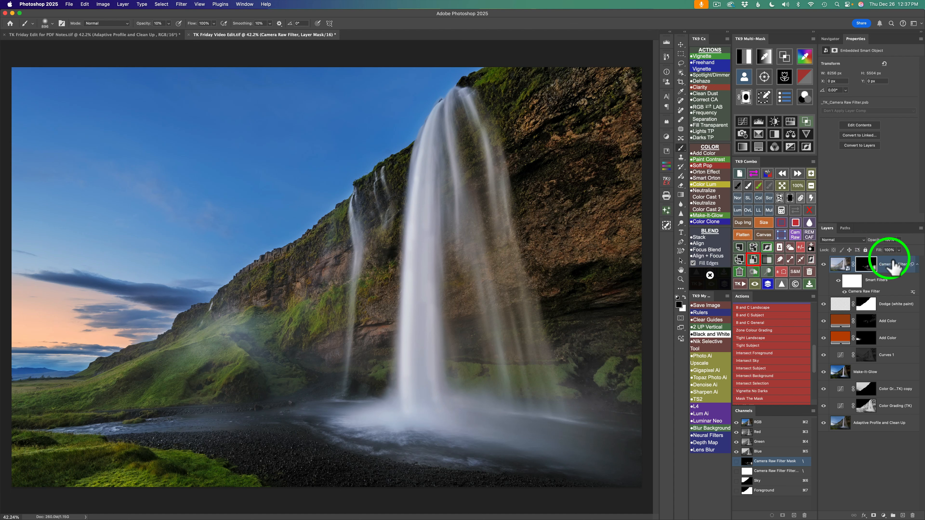
click(824, 266)
click(825, 266)
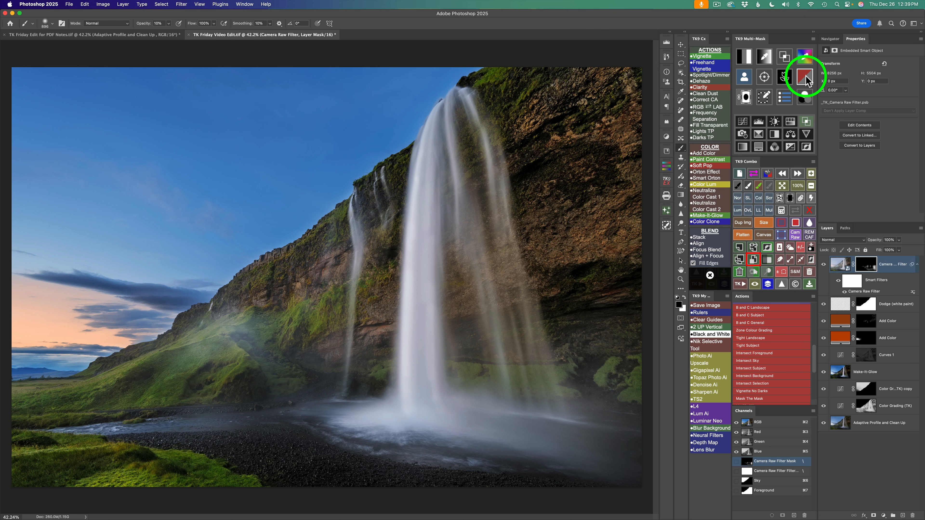
- Generate a Vibrance mask and apply it to a new Hue/Saturation adjustment with Saturation set to +35
click(805, 80)
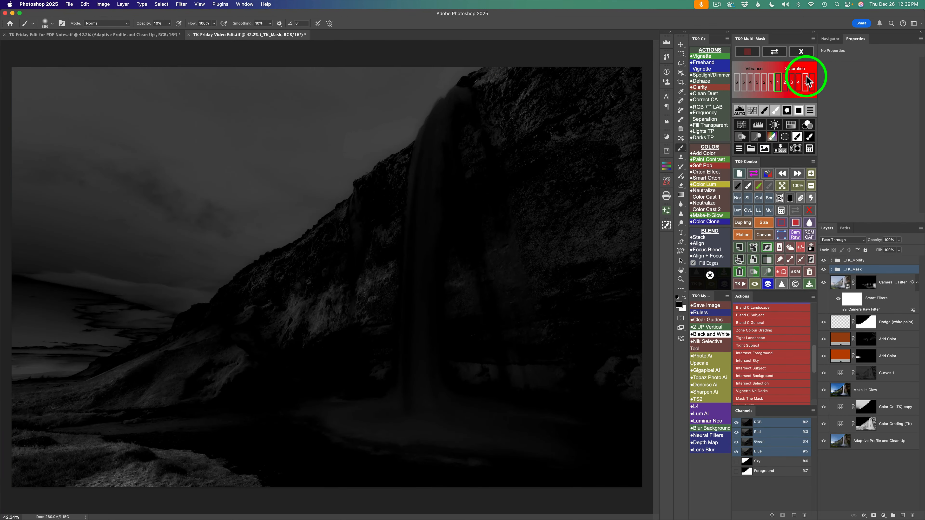
click(751, 84)
click(744, 85)
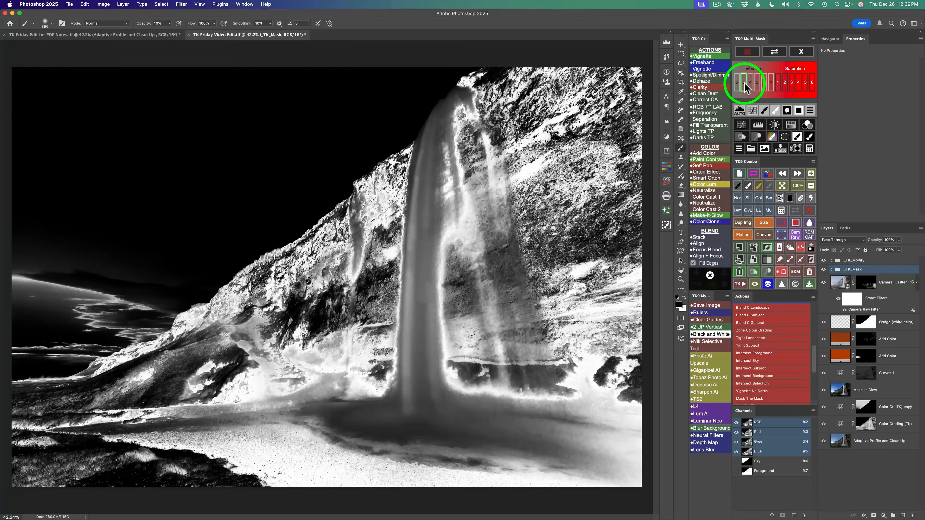
click(751, 82)
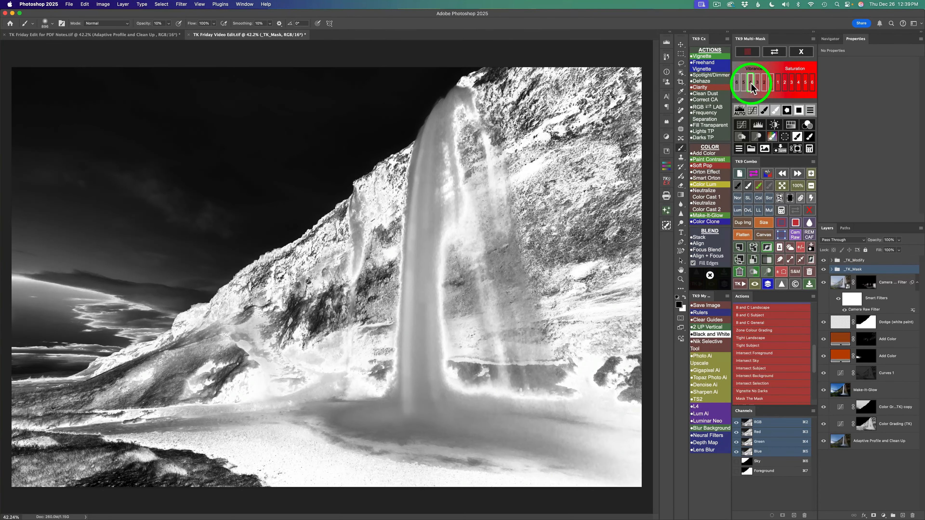
click(784, 127)
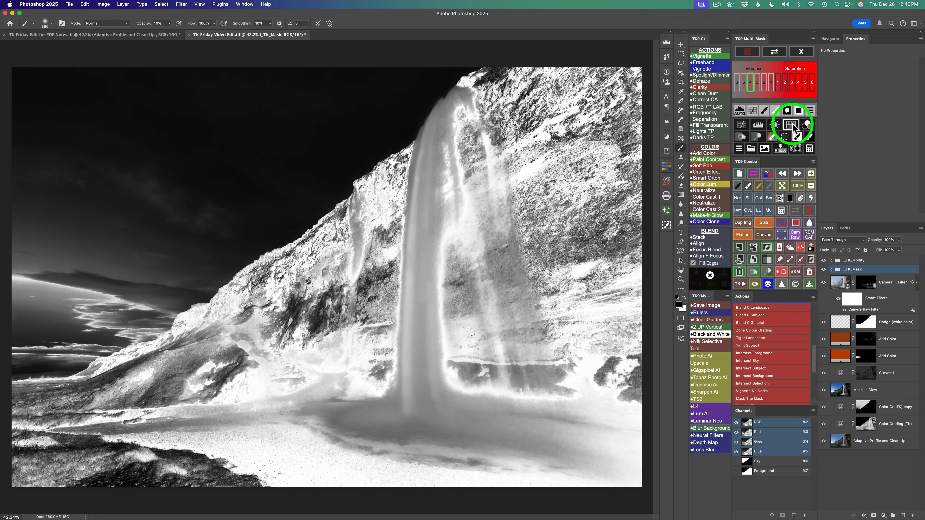
click(792, 124)
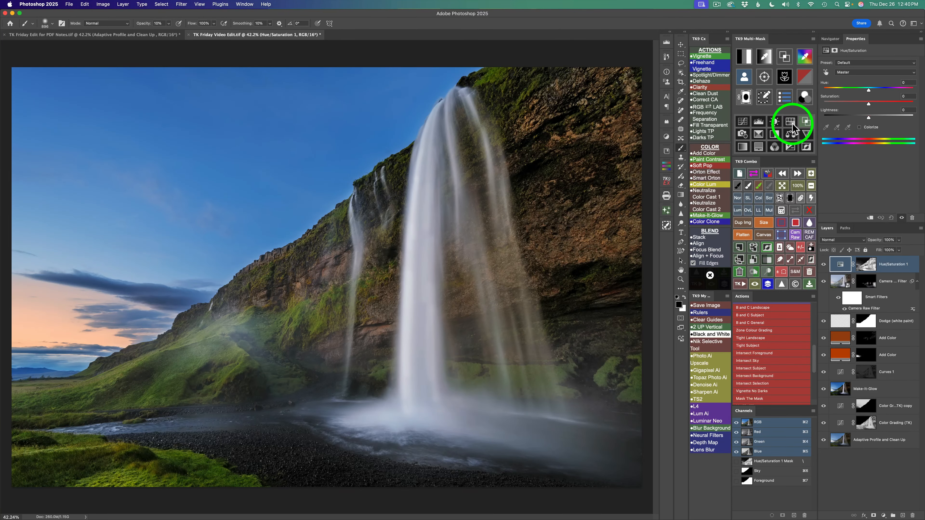
drag(868, 104, 884, 104)
- Subtract the saved Sky selection from the Hue/Saturation 1 mask and compare the adjustment off and on
click(781, 210)
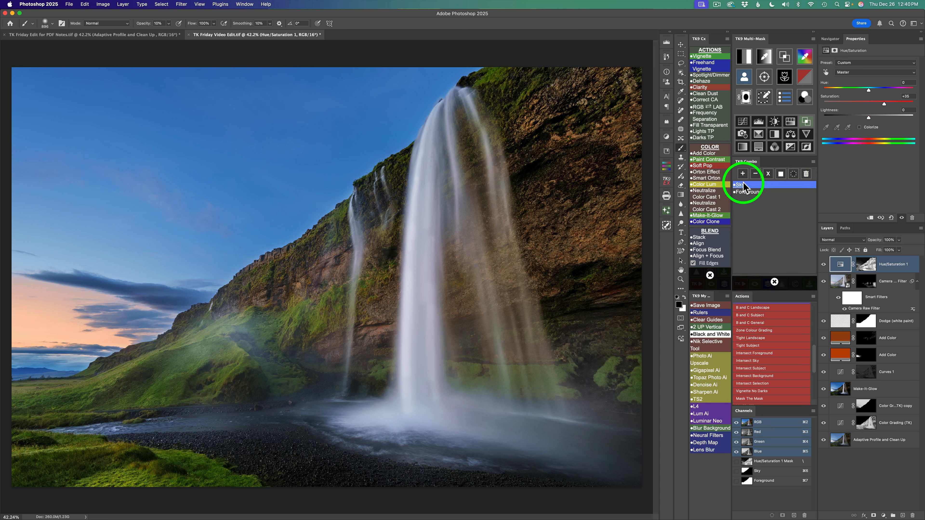
click(755, 174)
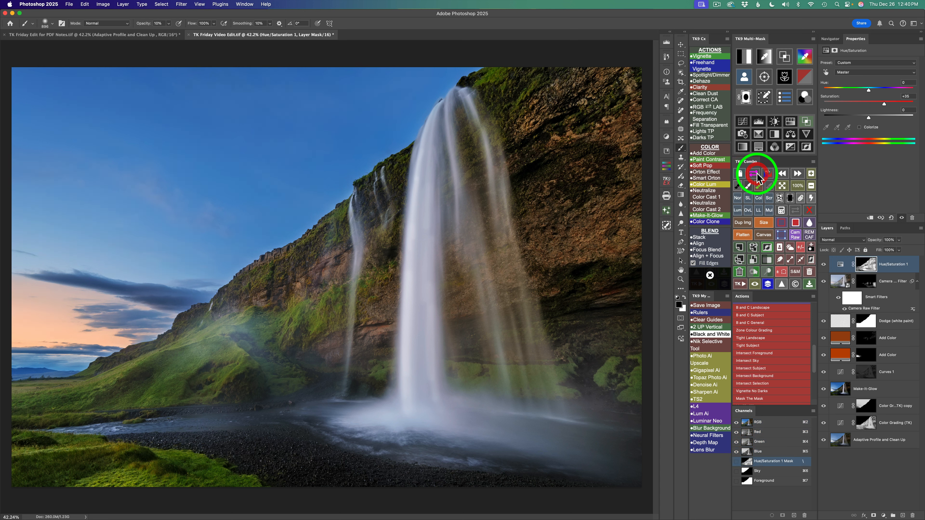
click(824, 265)
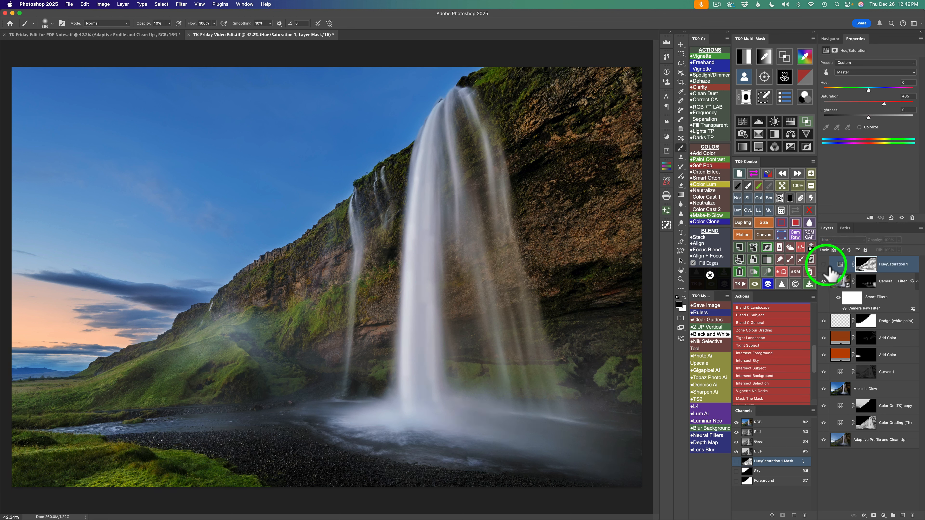
click(824, 265)
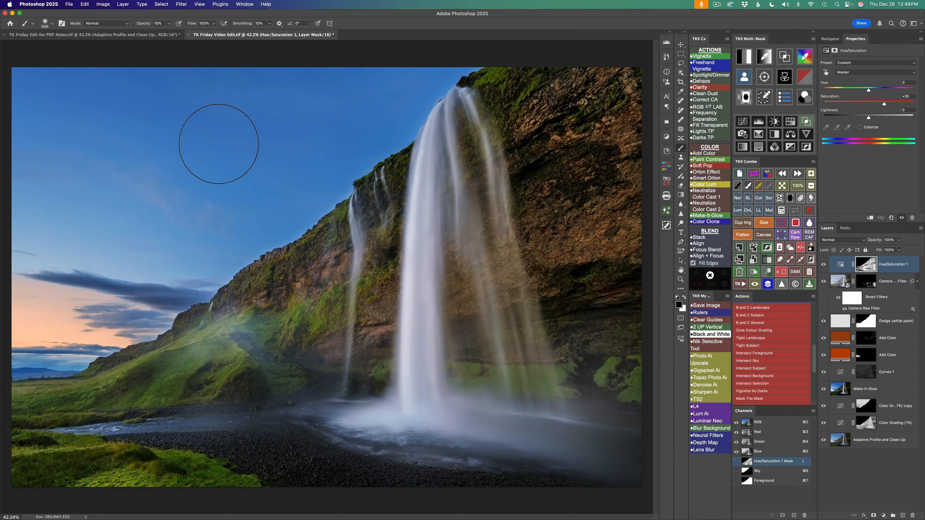
- Add a second Hue/Saturation adjustment and fill its mask with the saved Sky selection
click(790, 121)
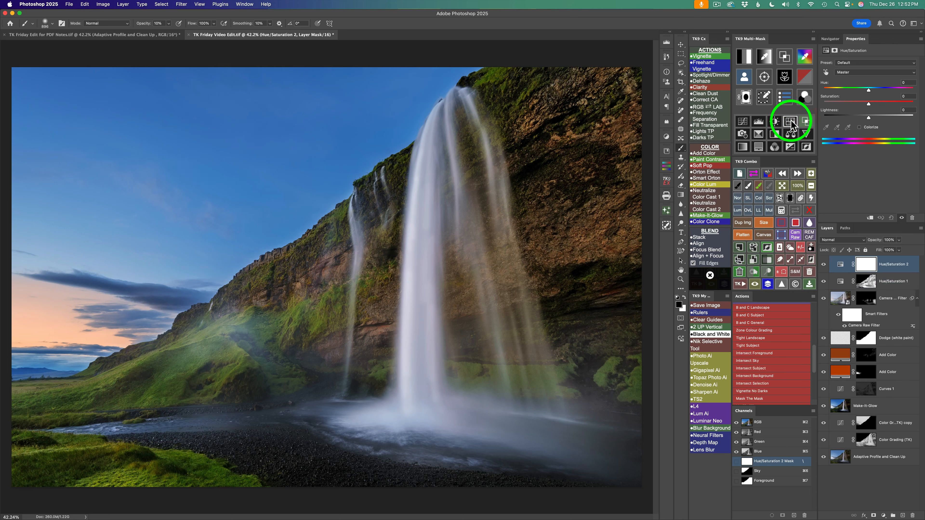
click(782, 211)
click(744, 185)
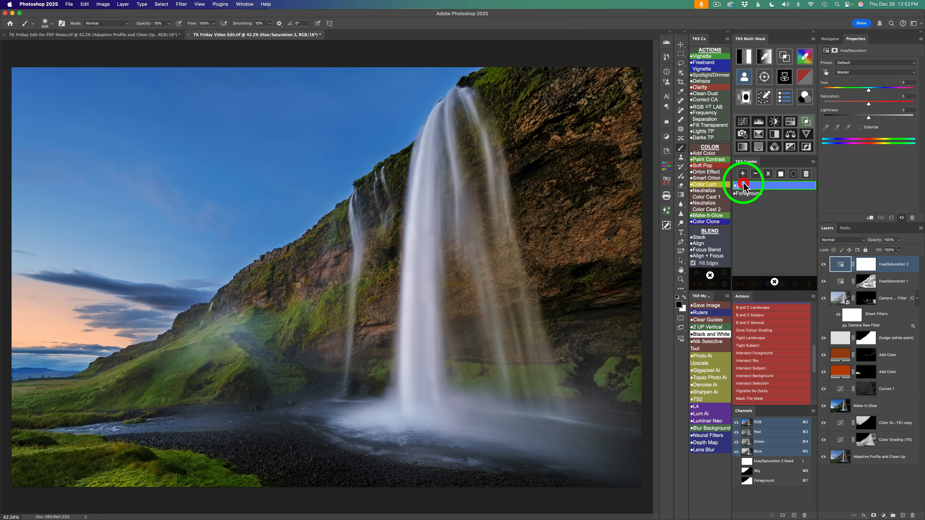
click(782, 174)
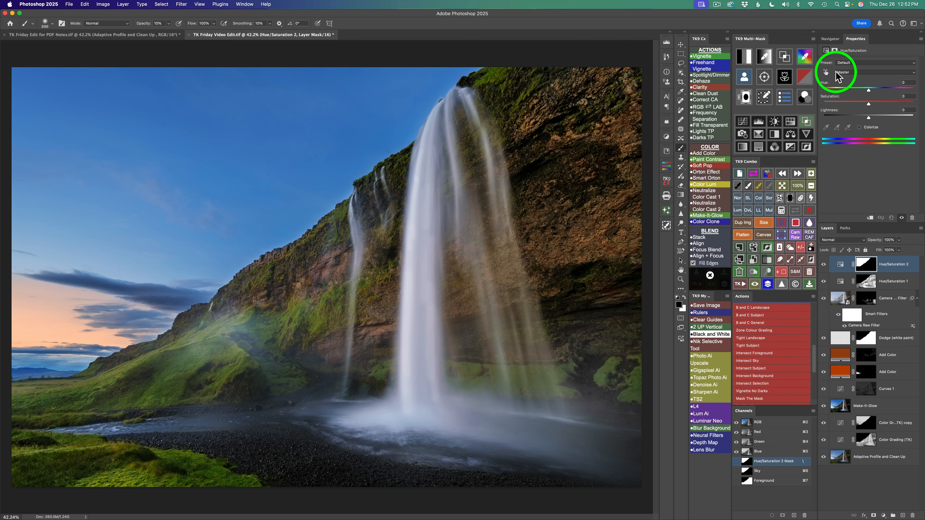
- Shift the Blues hue of the sky-masked Hue/Saturation layer to about +8 and compare it off and on
click(914, 75)
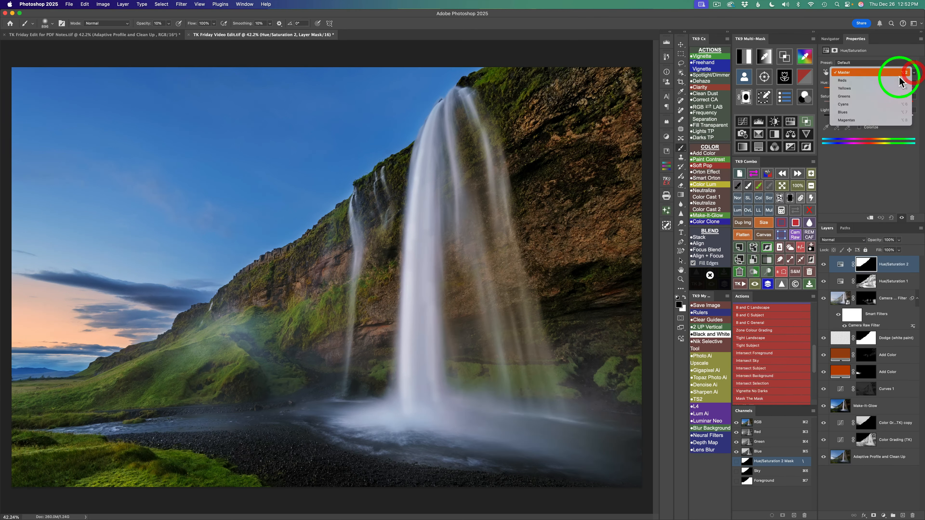
click(856, 115)
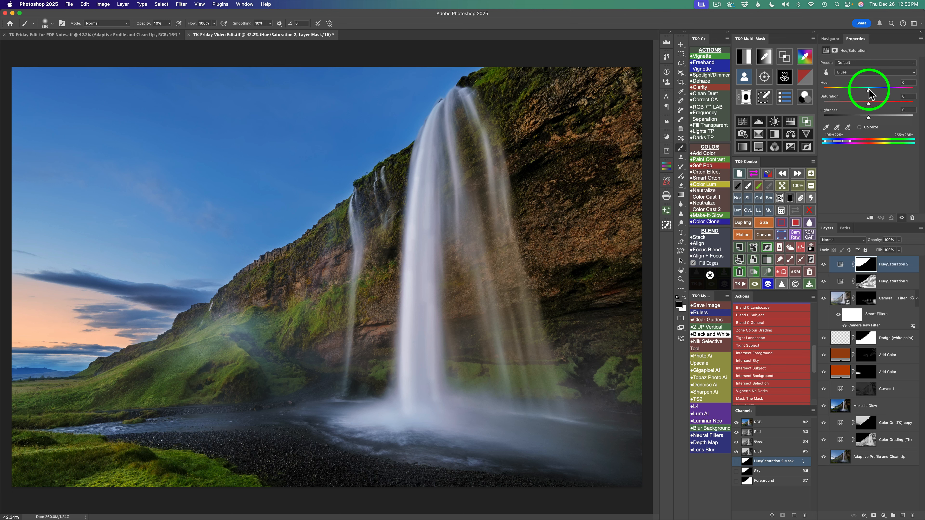
drag(869, 94, 870, 91)
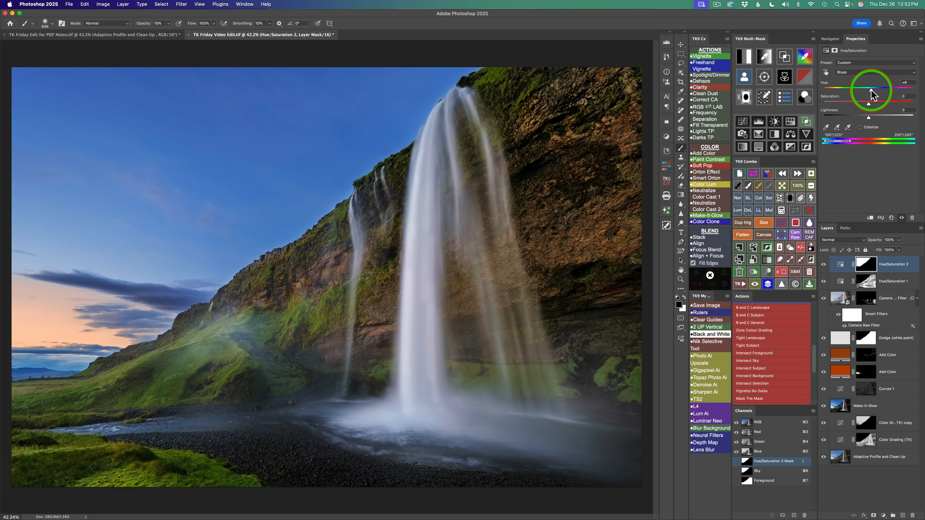
click(823, 264)
click(823, 264)
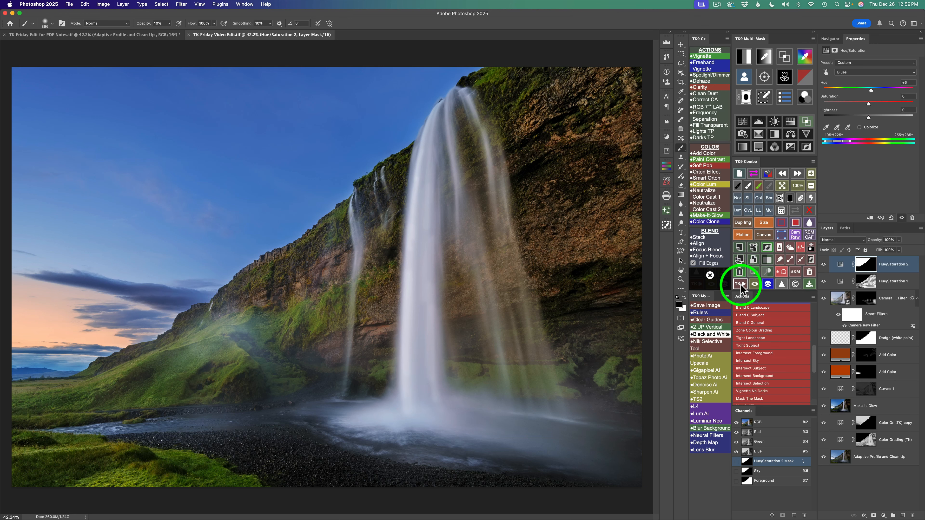
- Run the Vignette action with its preset Gaussian Blur radius and restrict the vignette to the midtones with Blend If
click(704, 57)
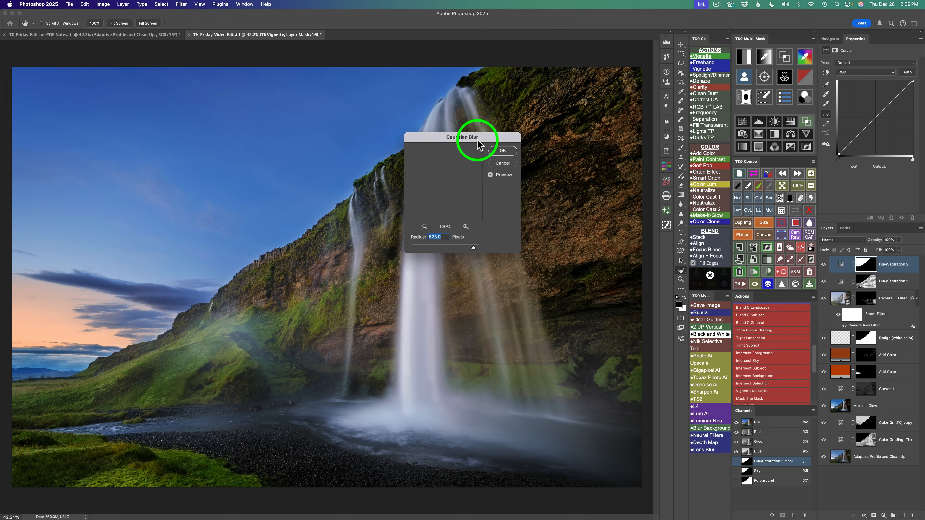
click(502, 151)
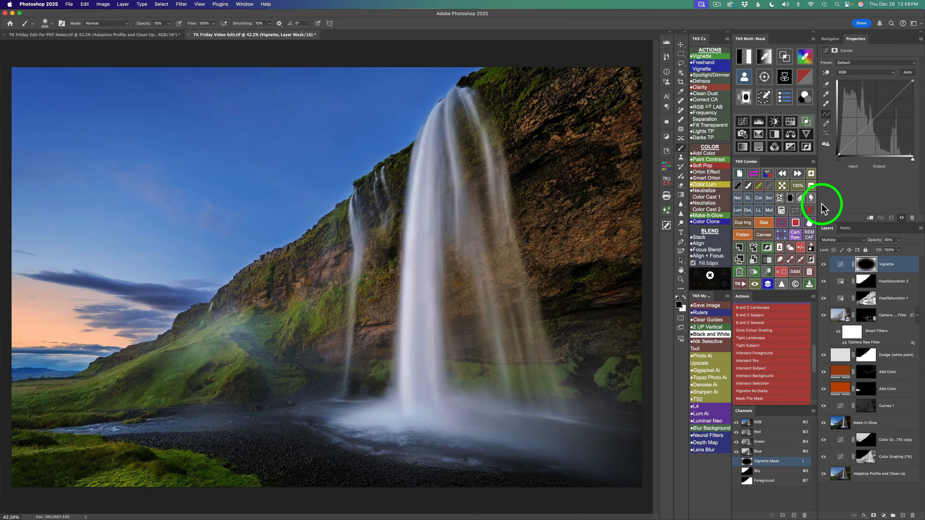
click(806, 123)
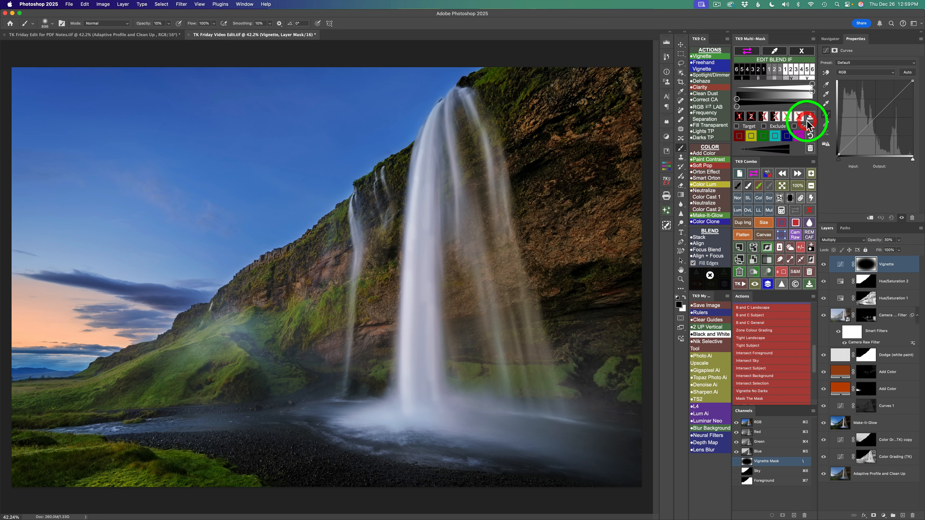
click(779, 119)
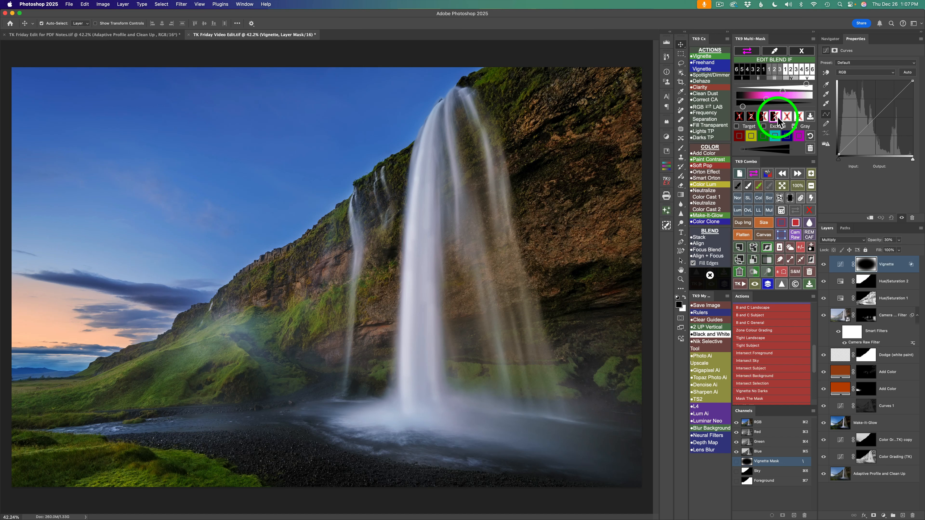
- Compare the vignette with the Blend If Gray option toggled and with its layer hidden and shown
click(794, 126)
click(794, 126)
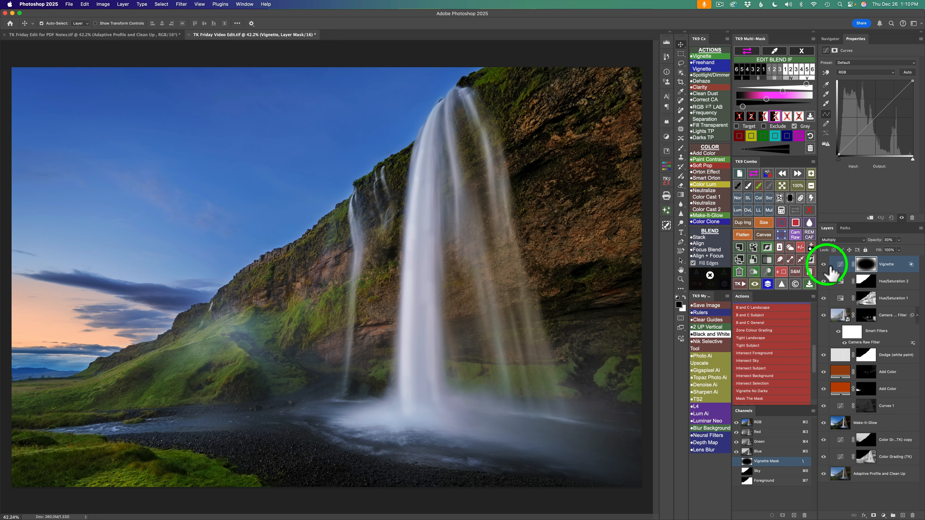
click(823, 264)
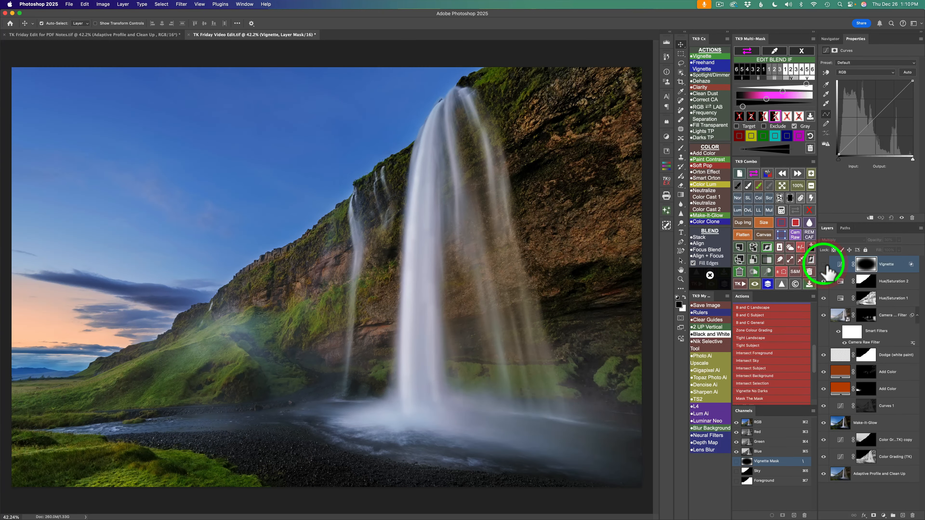
click(823, 264)
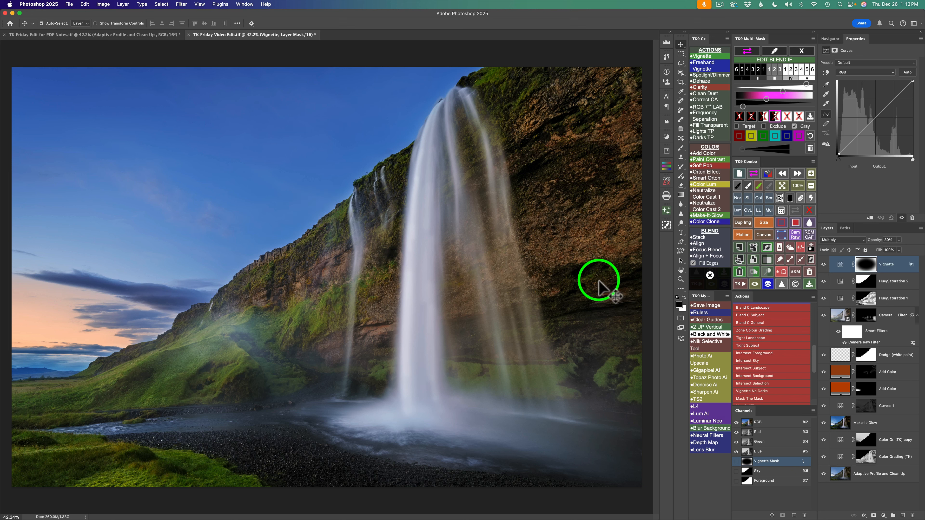
- Choose the Clone Stamp tool and add a blank pixel layer above the Vignette layer, closing the Blend If controls
key(s)
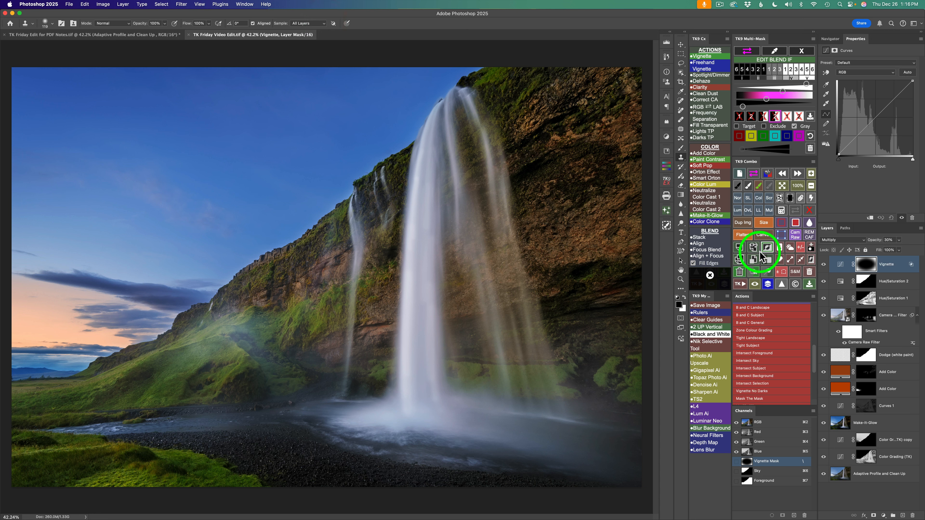
click(739, 247)
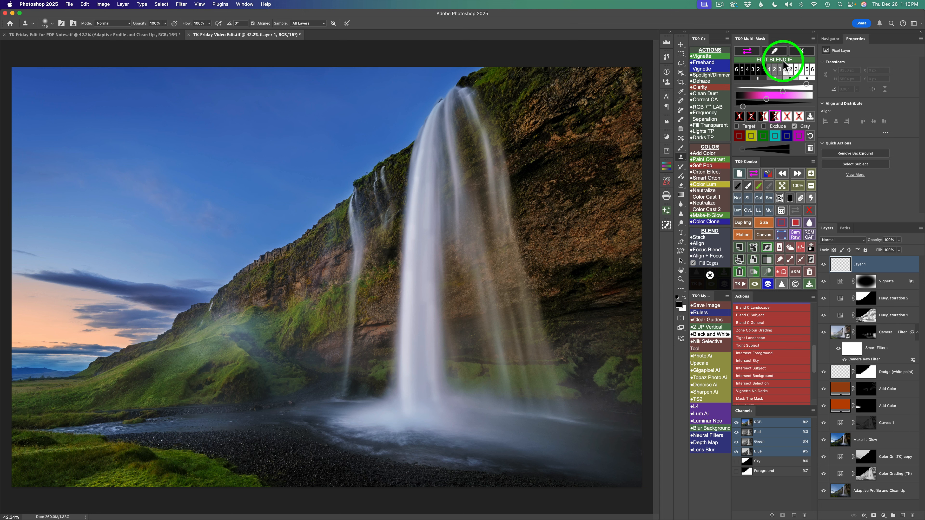
click(802, 51)
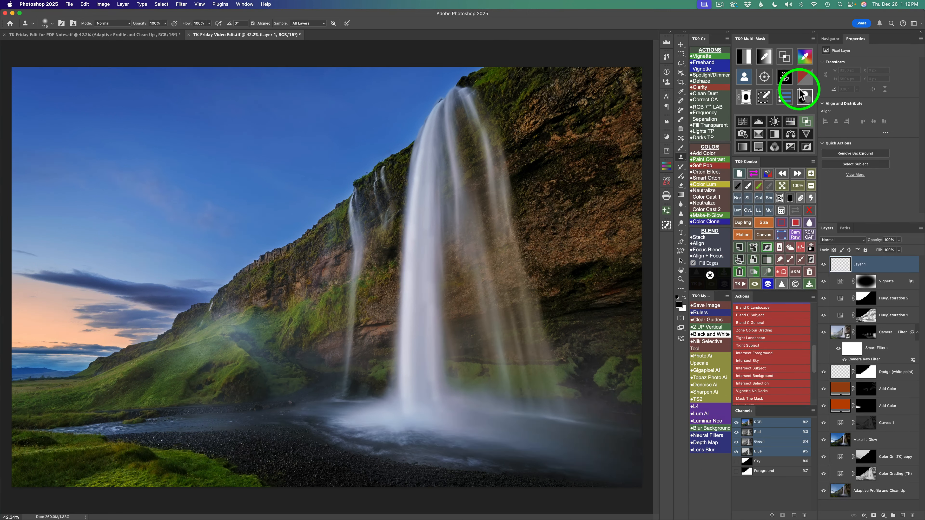
- Generate a Light half-edge mask with a Gaussian Blur radius of about 82.5 pixels and load it as a selection
click(786, 78)
click(755, 76)
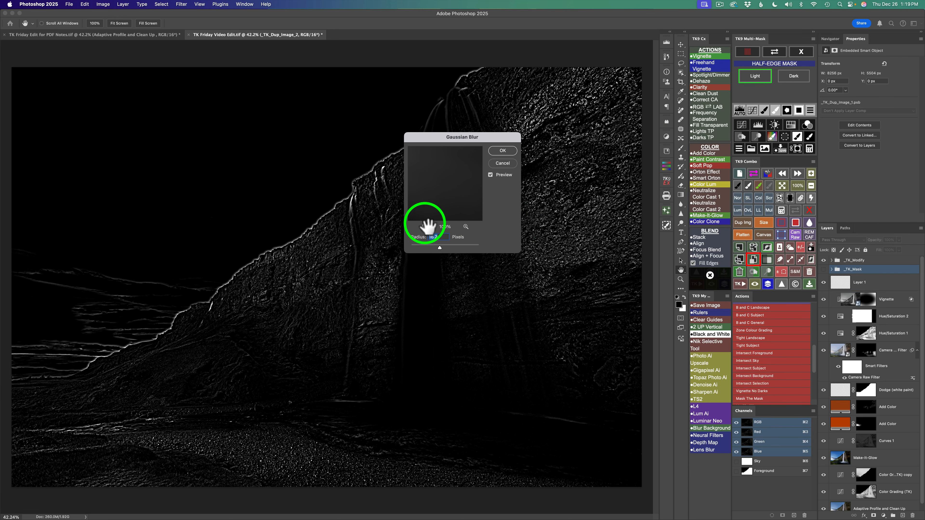
drag(440, 248, 449, 248)
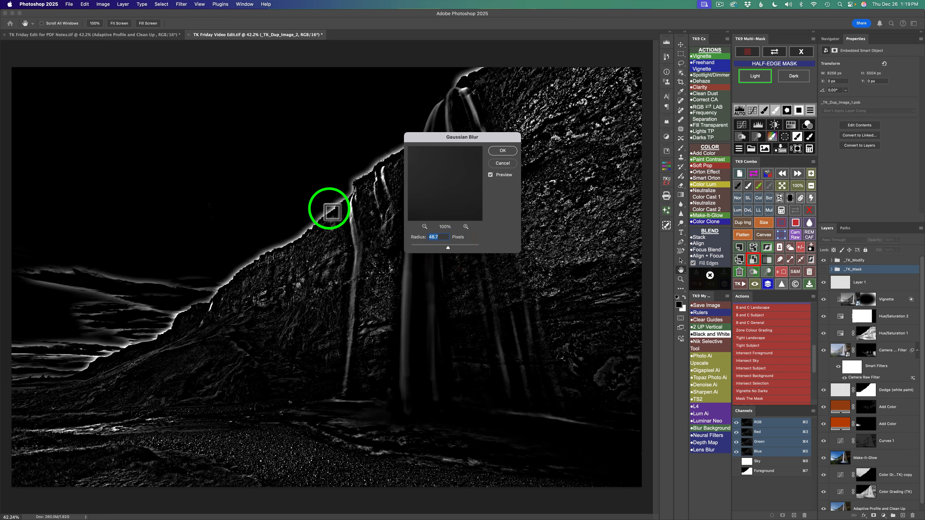
drag(448, 247, 452, 248)
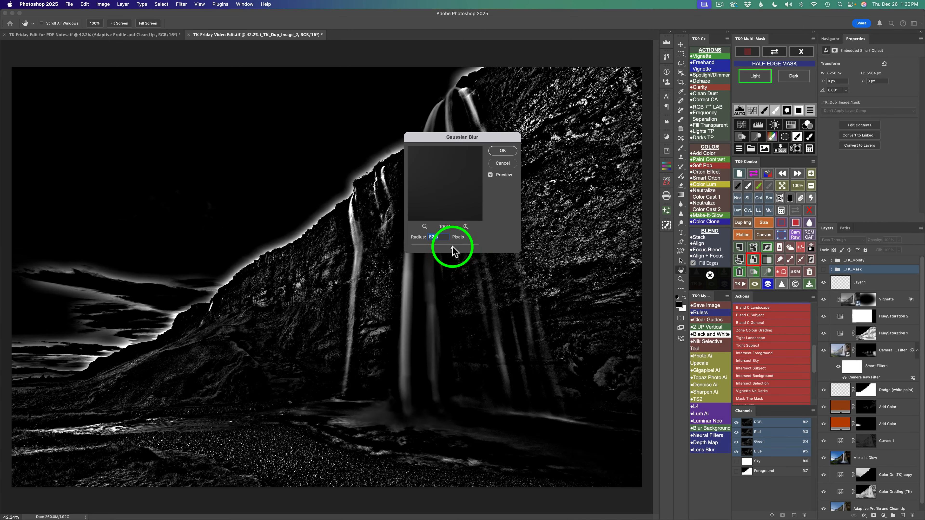
click(503, 151)
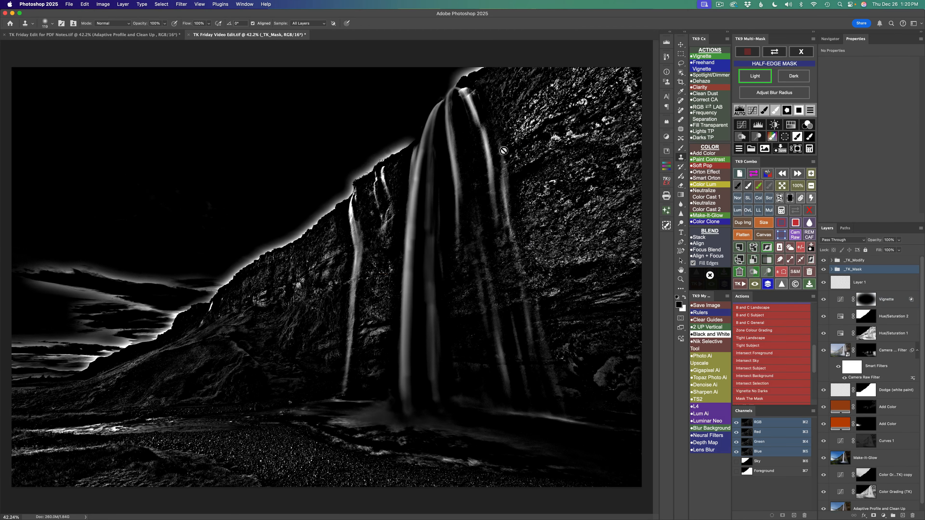
click(785, 137)
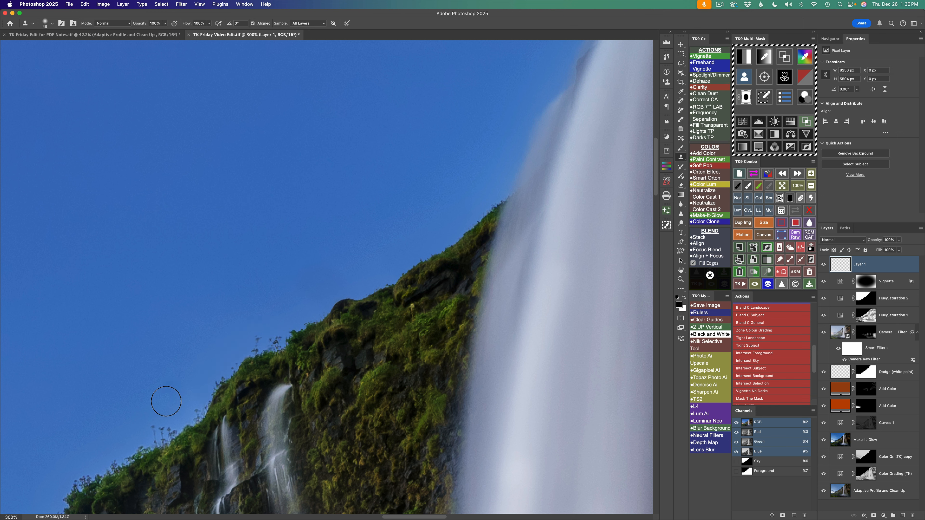
- Inspect the ridge line beside the waterfalls and along the hillside with the Layer 1 edge cleanup hidden and shown
click(823, 264)
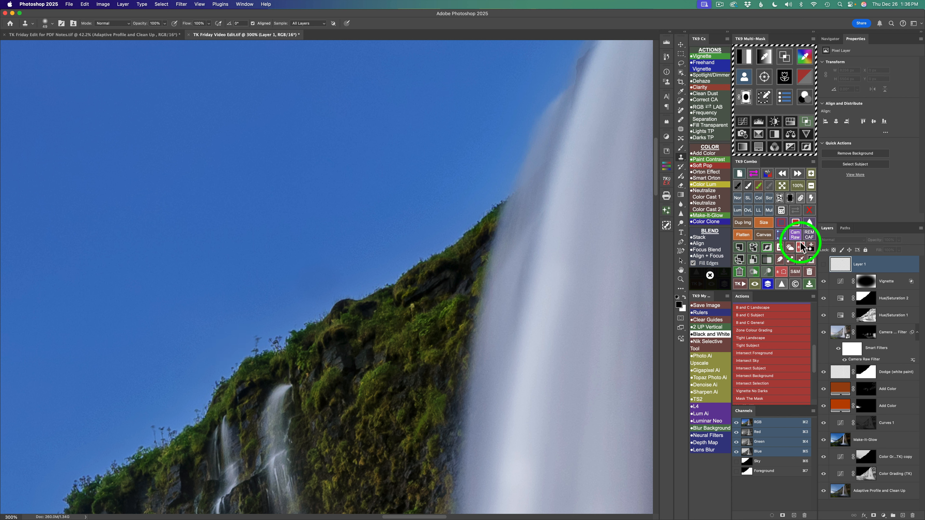
click(824, 264)
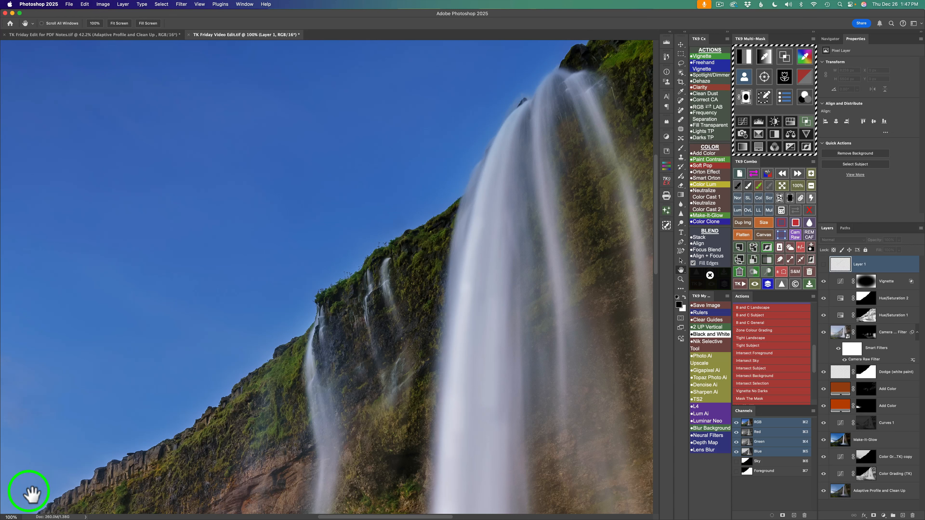
click(823, 264)
click(824, 264)
drag(410, 340, 721, 100)
drag(413, 351, 553, 240)
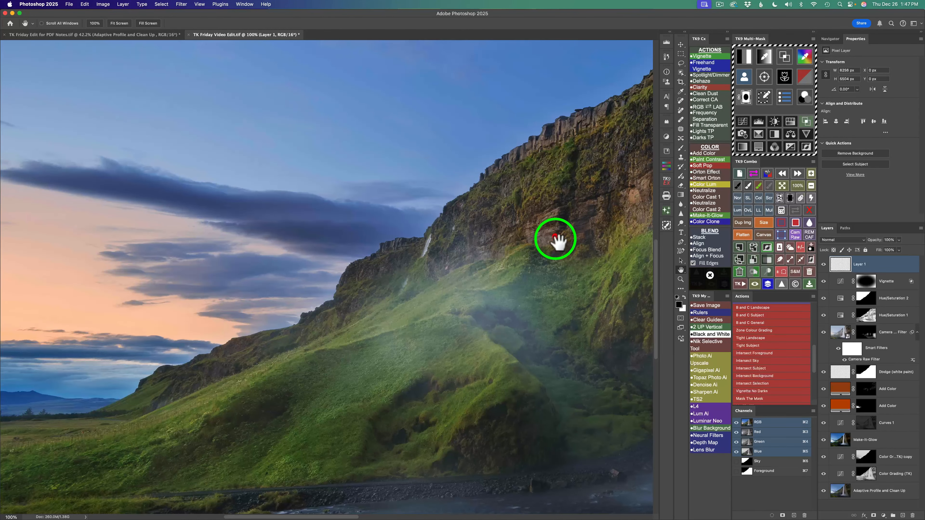
click(823, 264)
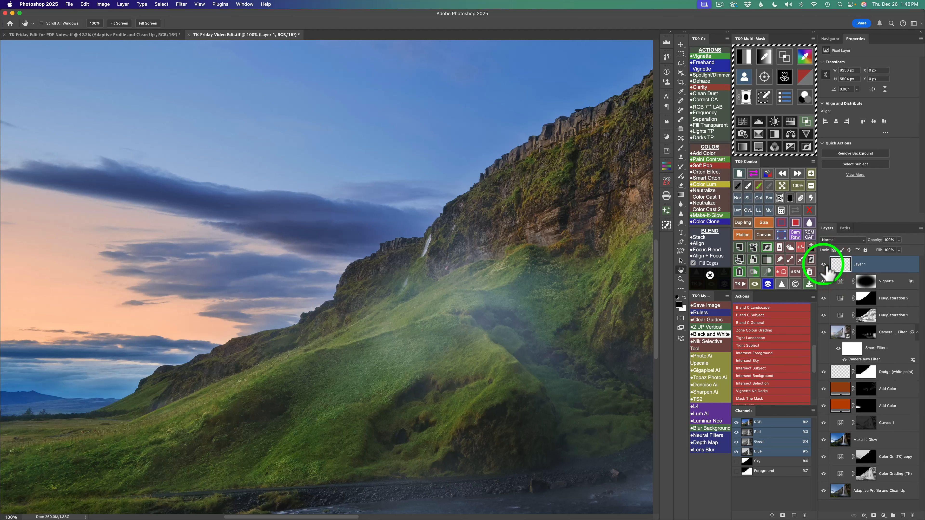
- Fit the whole image in view and compare the original with the fully edited version
click(786, 187)
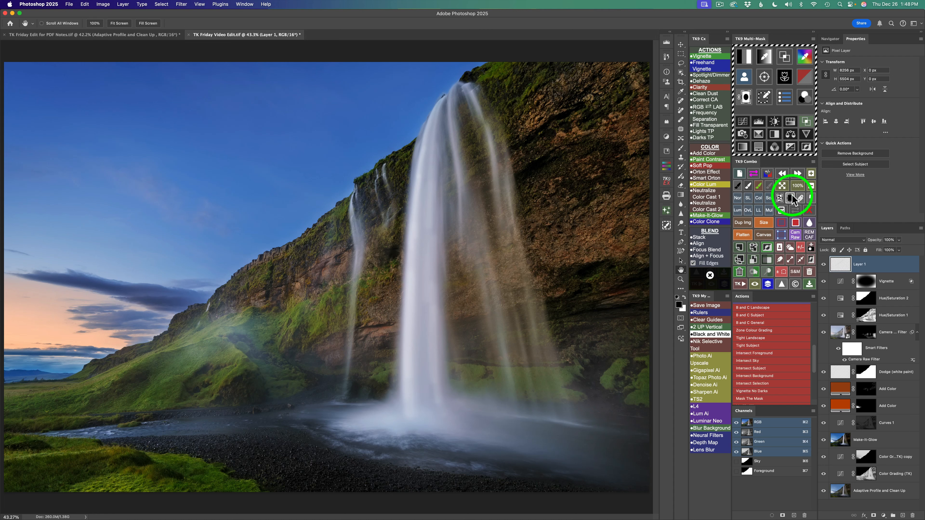
click(768, 285)
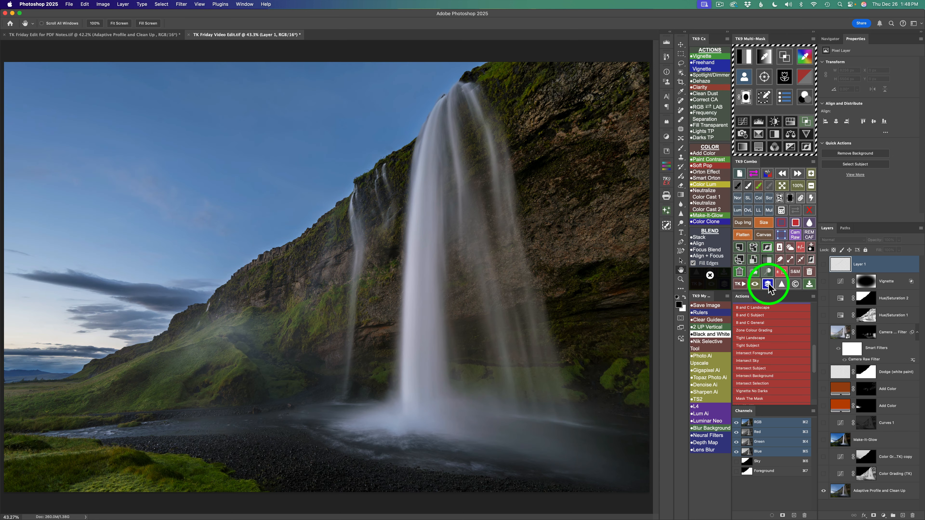
click(768, 285)
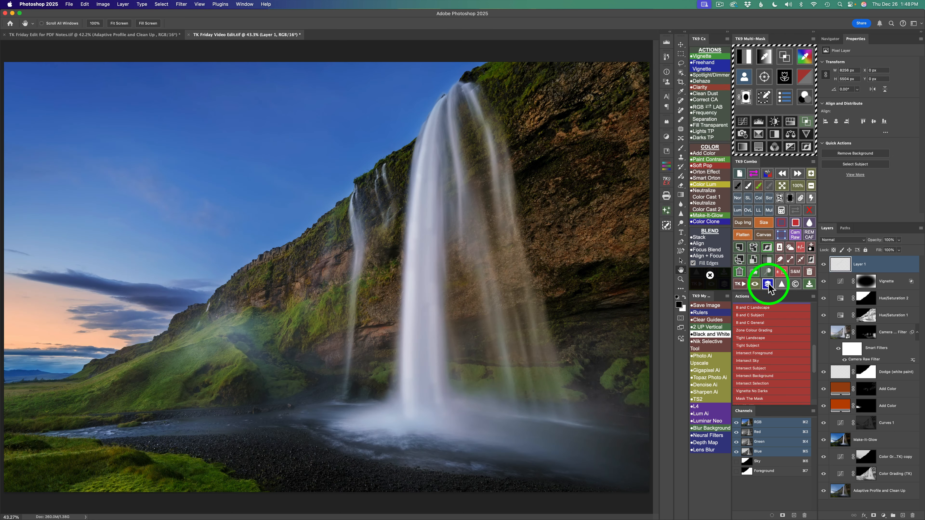